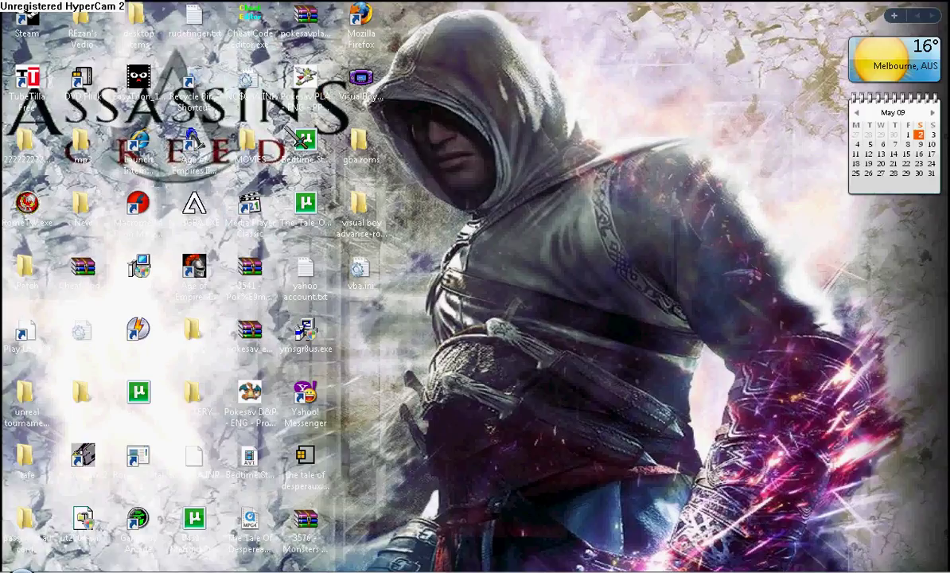
# Launch the English Pokesav D&P save editor from the desktop and reposition its window
pyautogui.doubleClick(253, 396)
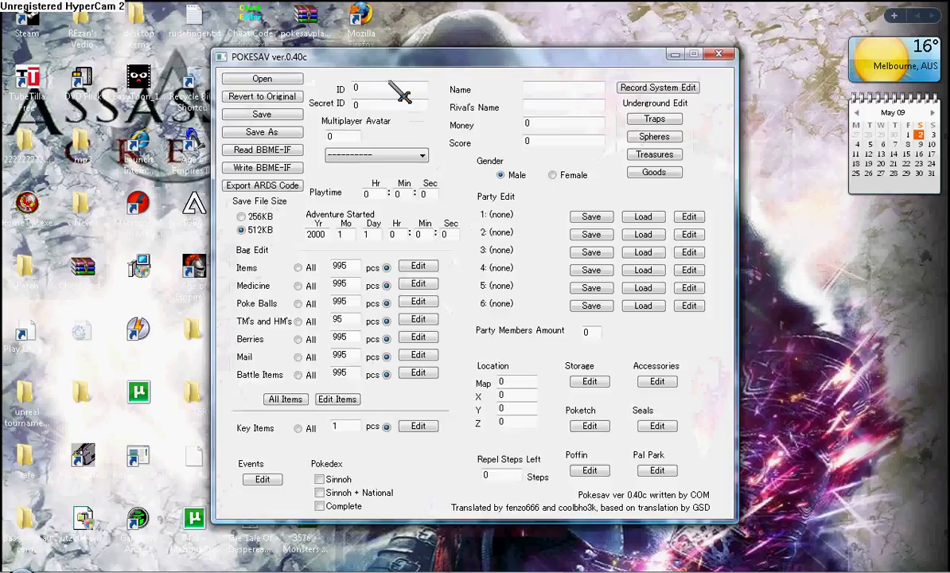
pyautogui.moveTo(377, 57); pyautogui.dragTo(402, 56)
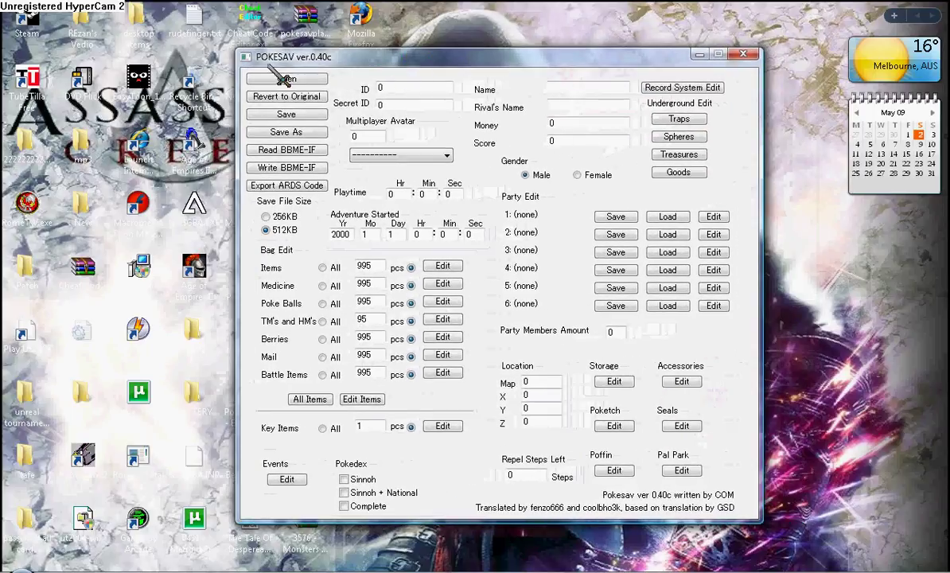
pyautogui.moveTo(292, 56); pyautogui.dragTo(255, 60)
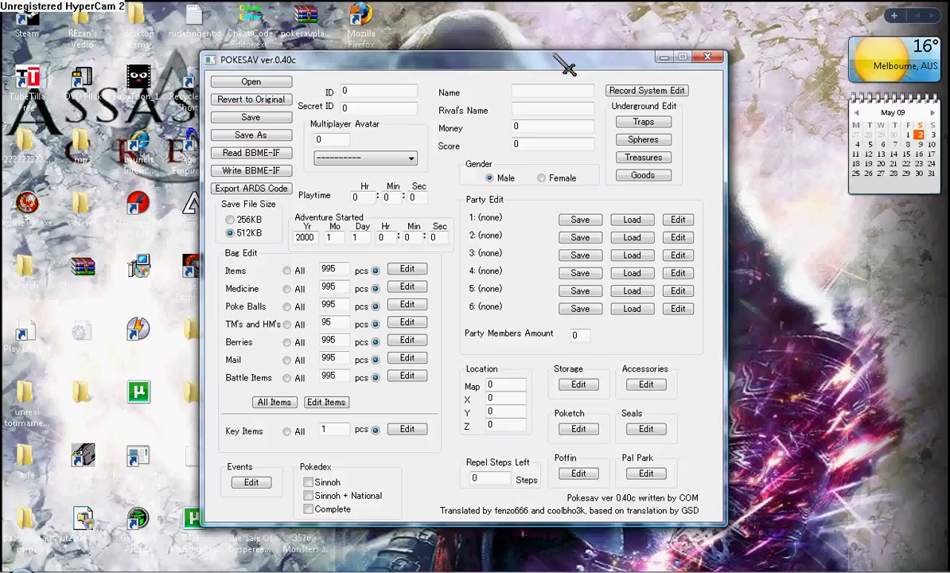
pyautogui.moveTo(526, 59); pyautogui.dragTo(526, 46)
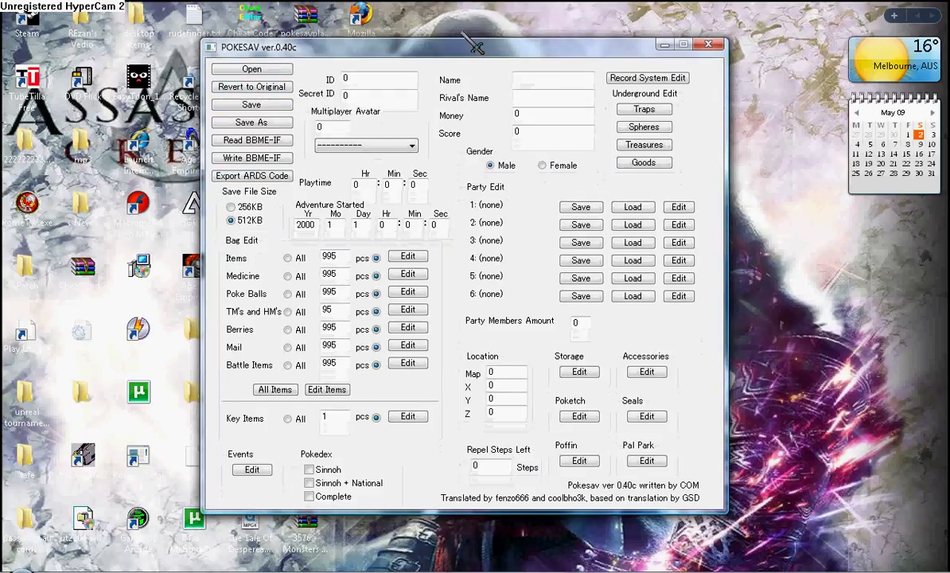
pyautogui.moveTo(442, 50); pyautogui.dragTo(483, 37)
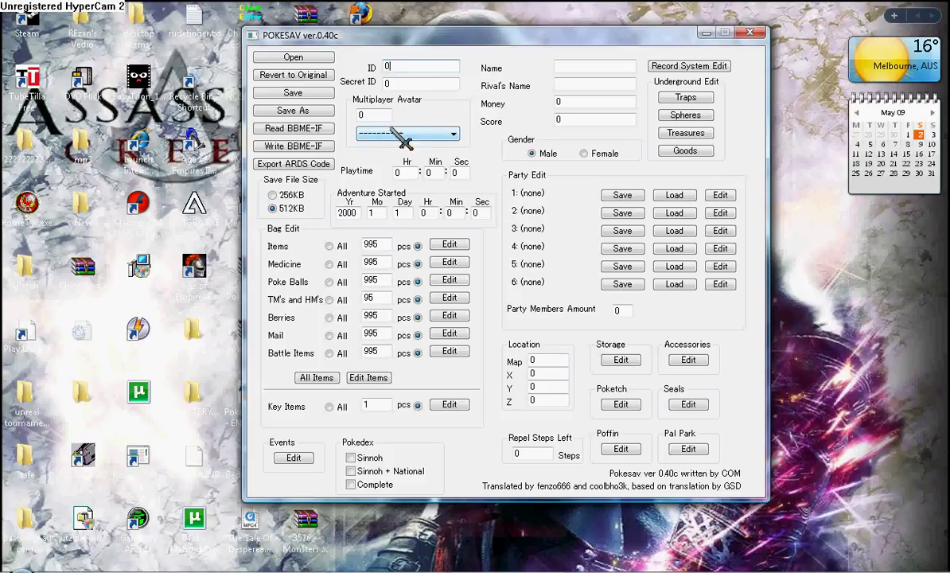
# Look through the available multiplayer avatar choices without picking one
pyautogui.click(431, 135)
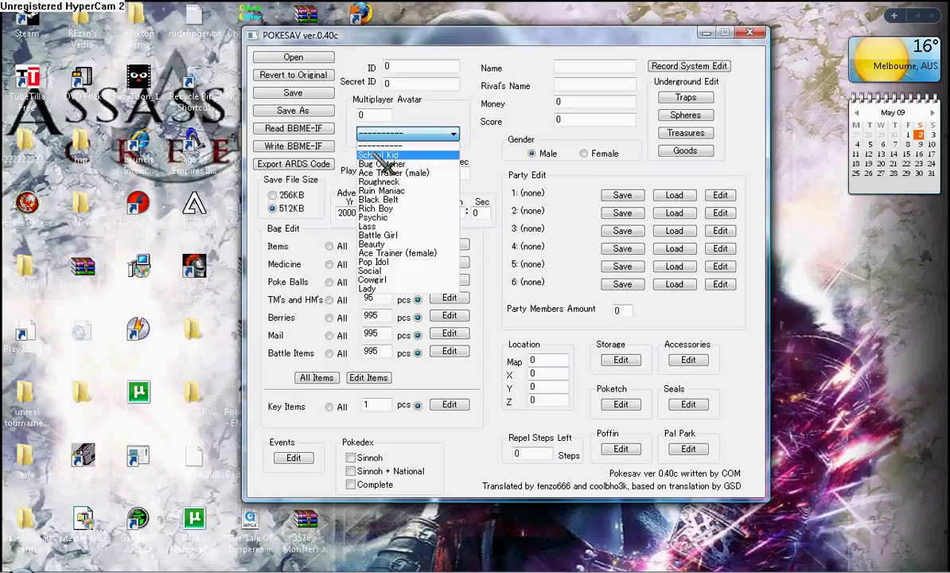
pyautogui.click(475, 162)
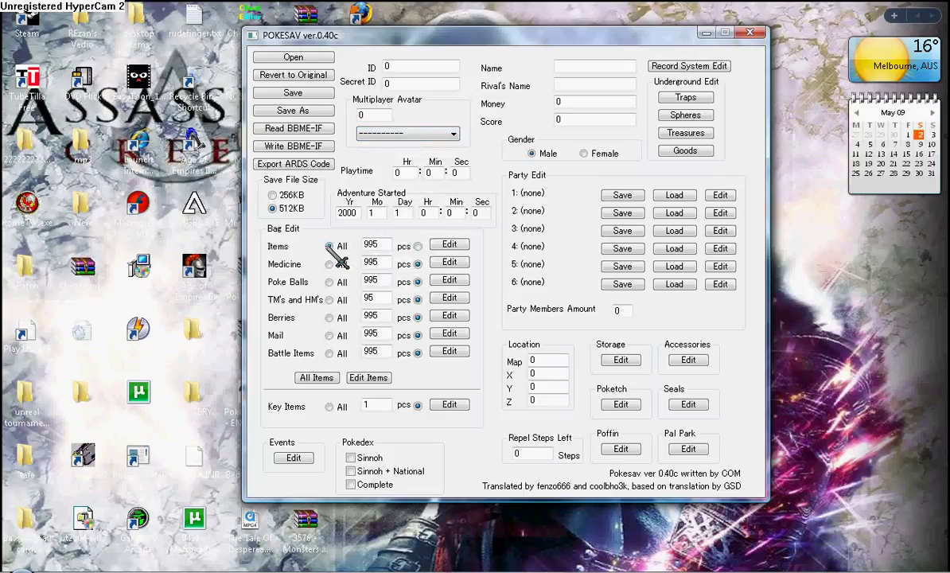
# Set the Items category in the bag to All and review its selectable item types without changing any entry
pyautogui.click(329, 246)
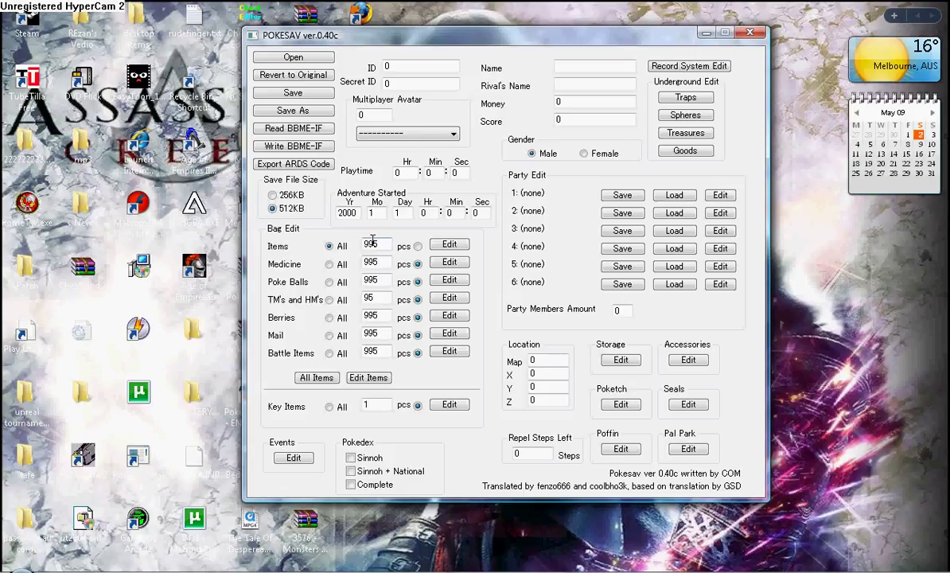
pyautogui.click(449, 244)
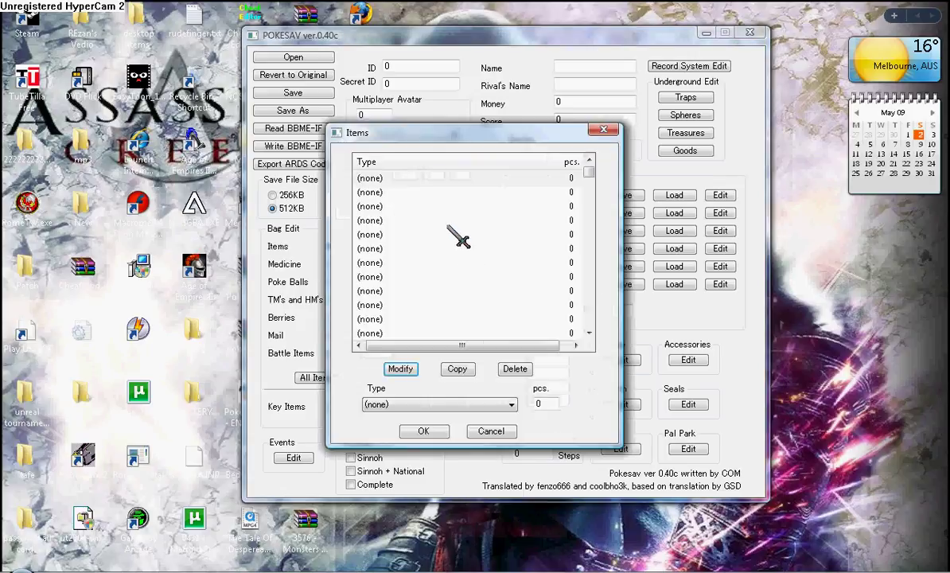
pyautogui.click(510, 404)
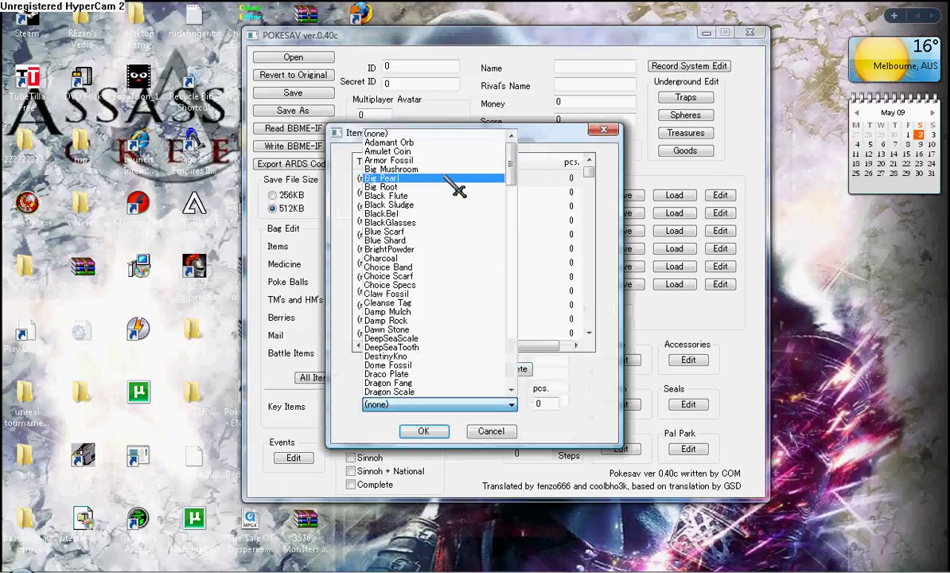
pyautogui.click(589, 397)
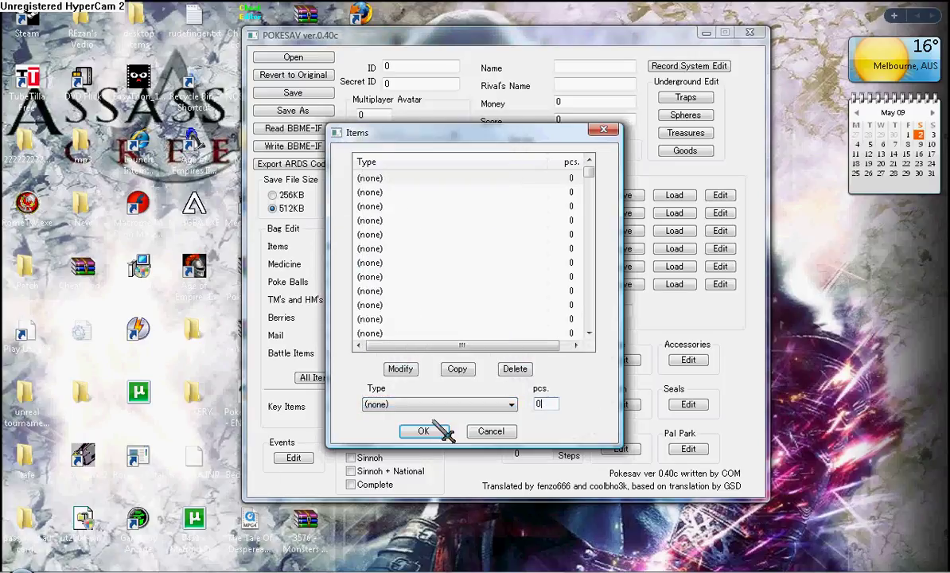
pyautogui.click(491, 432)
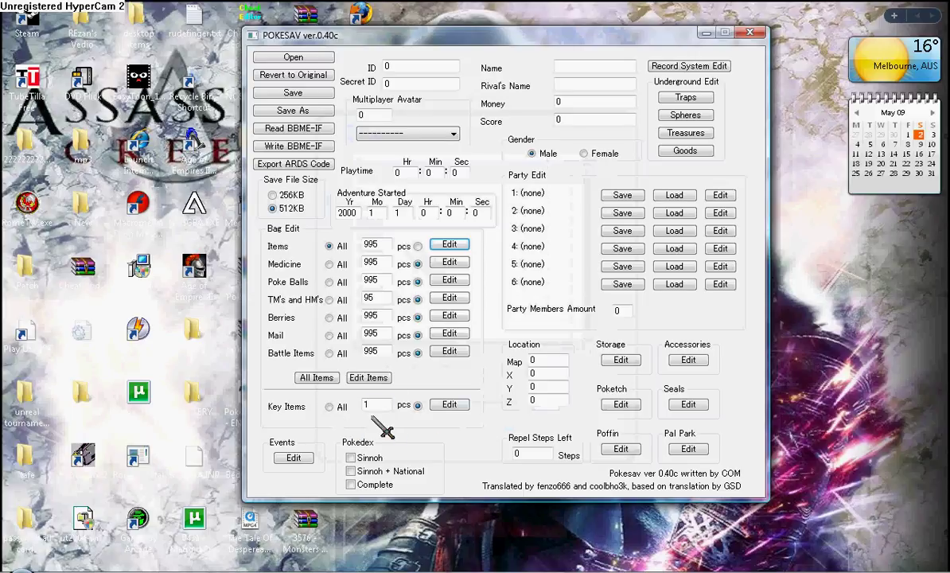
# Set Key Items to All and look over the event editor's roaming Pokemon choices without changing them
pyautogui.click(330, 406)
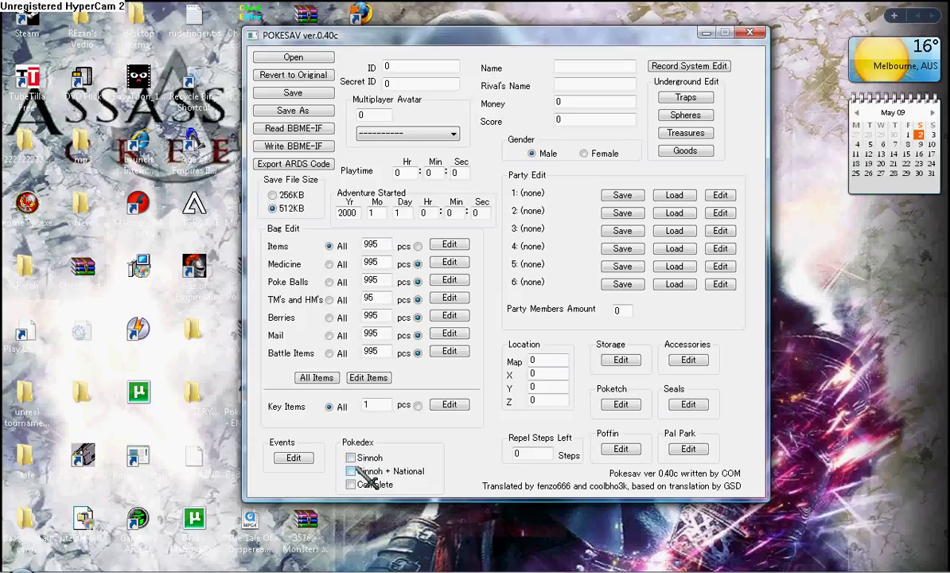
pyautogui.click(296, 459)
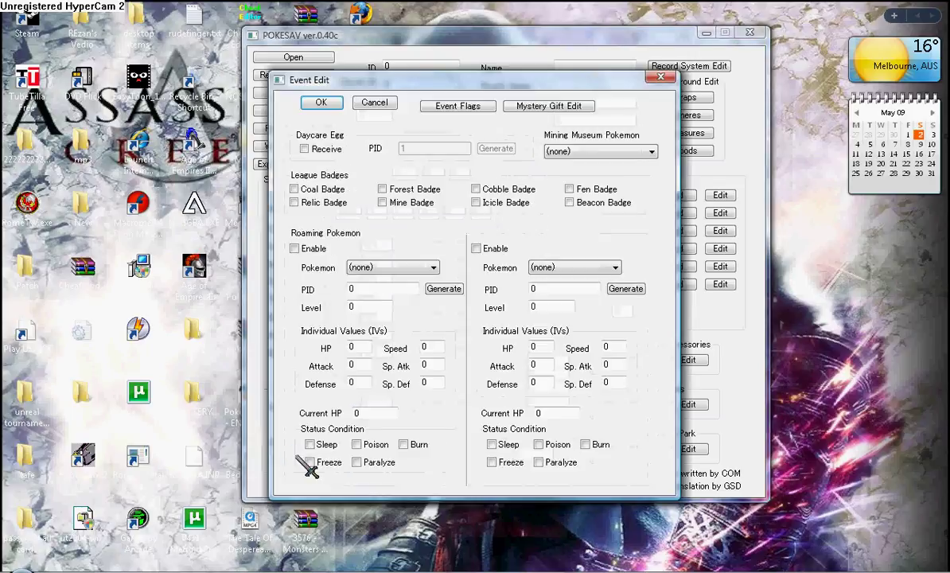
pyautogui.click(413, 266)
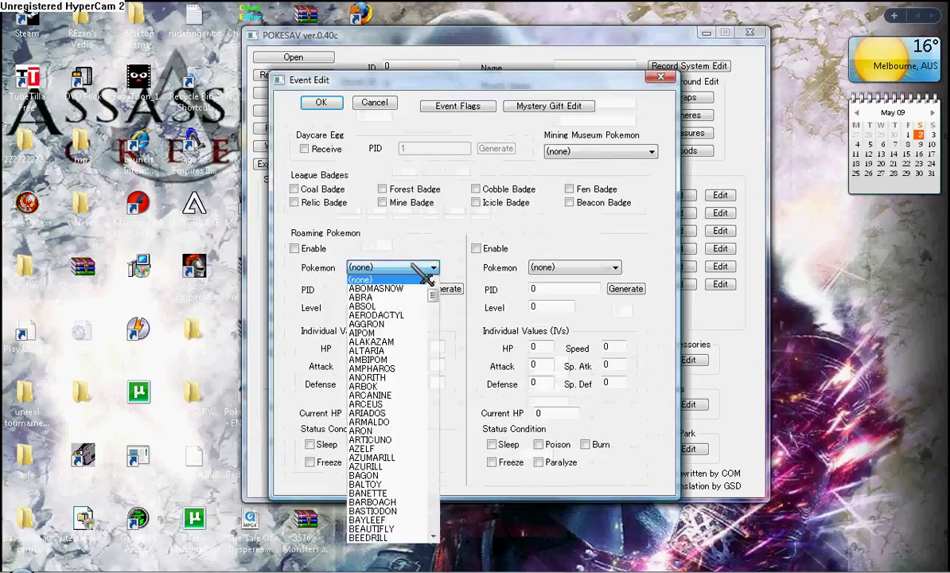
pyautogui.click(416, 261)
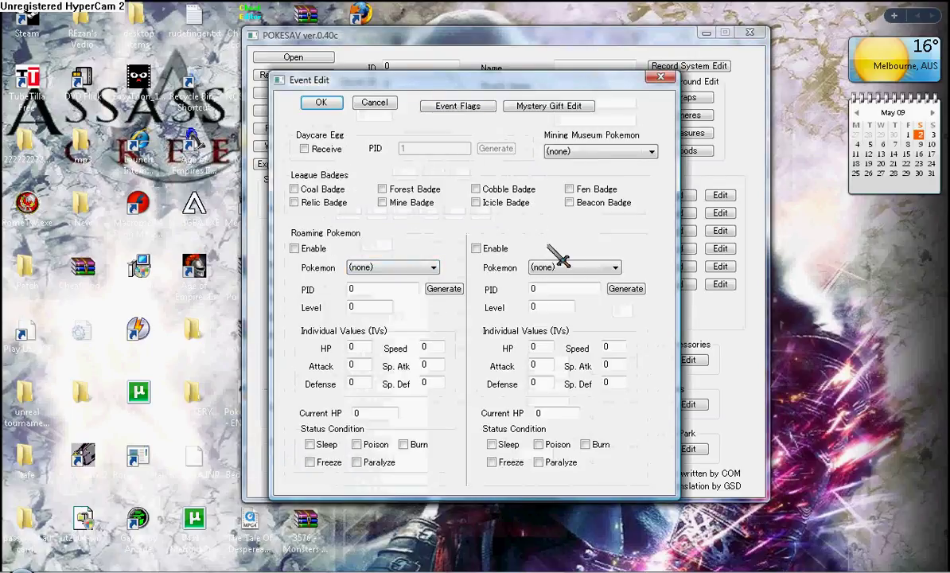
pyautogui.click(660, 77)
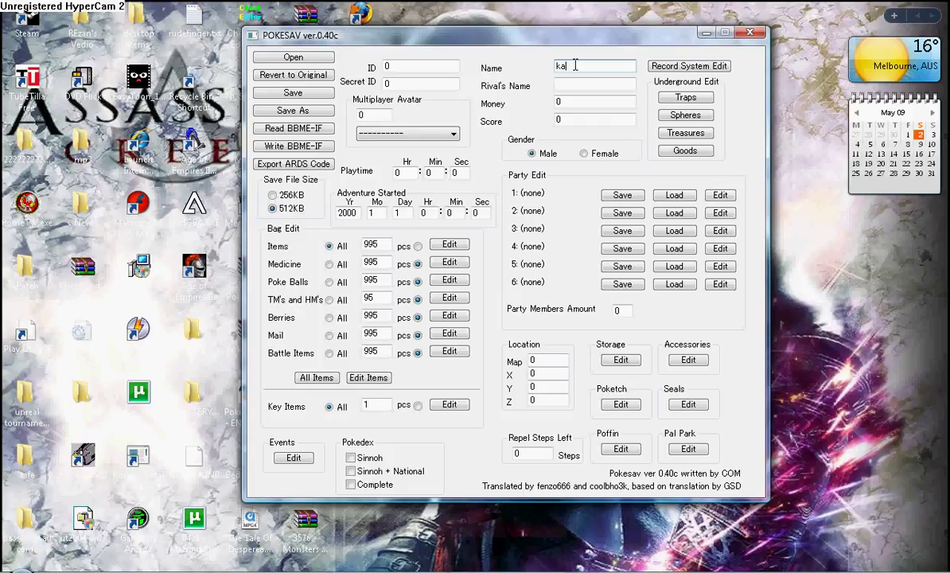
pyautogui.click(617, 84)
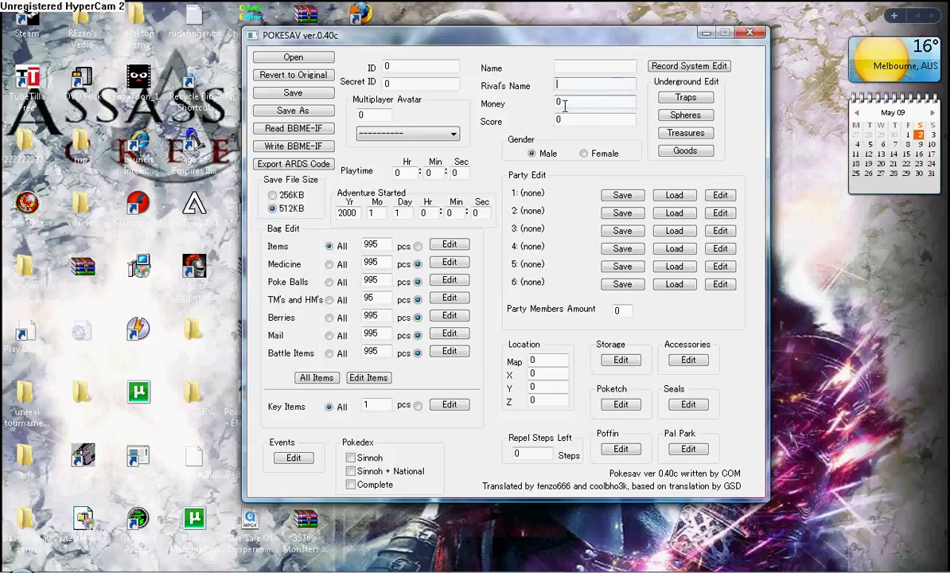
pyautogui.press('Tab')
pyautogui.press('Tab')
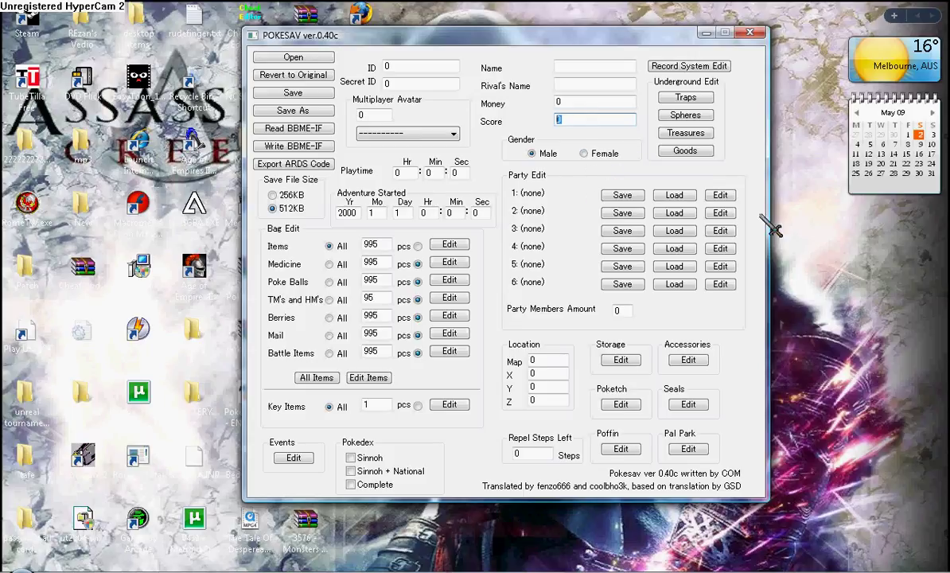
# Open party slot 1 for editing and choose AGGRON as its Pokemon
pyautogui.click(726, 195)
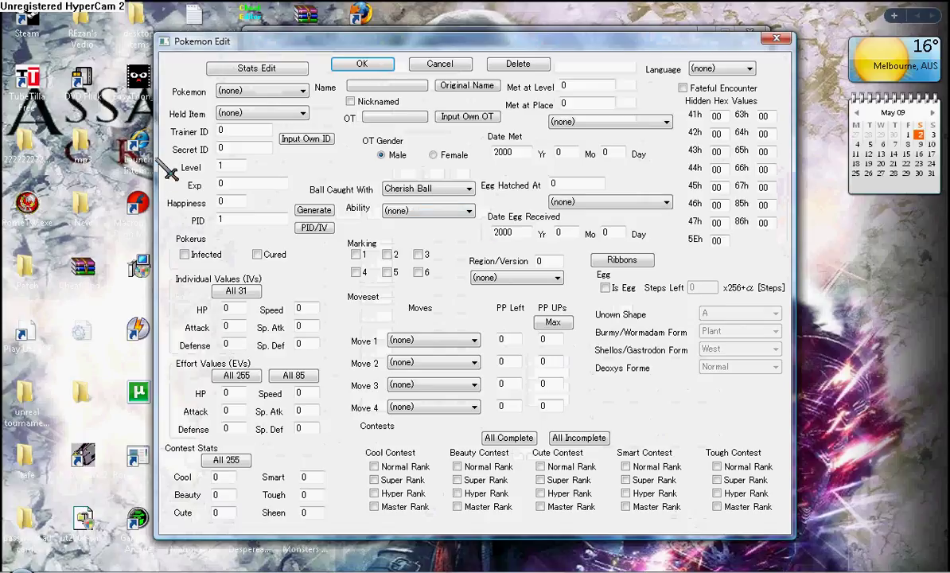
pyautogui.click(225, 91)
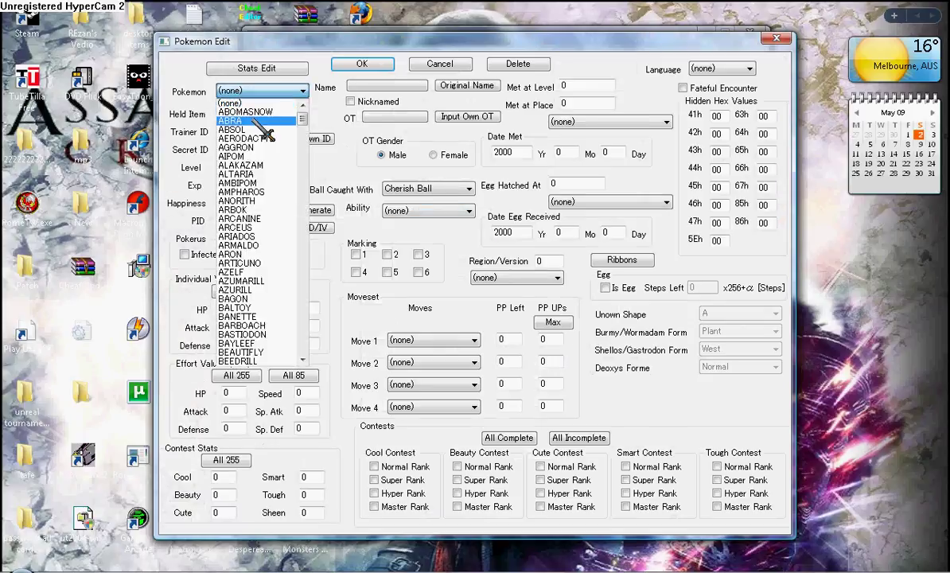
pyautogui.scroll(-11, 272, 119)
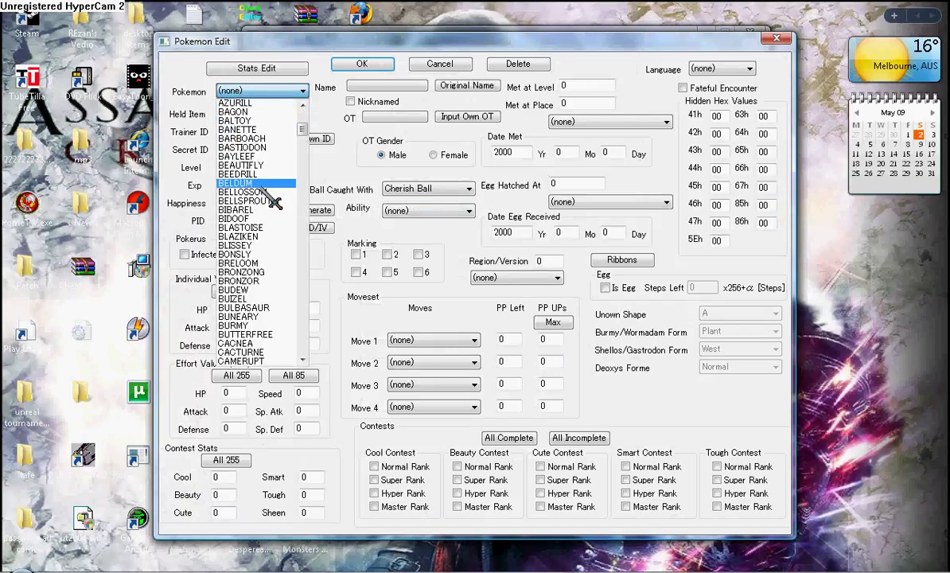
pyautogui.scroll(4, 257, 169)
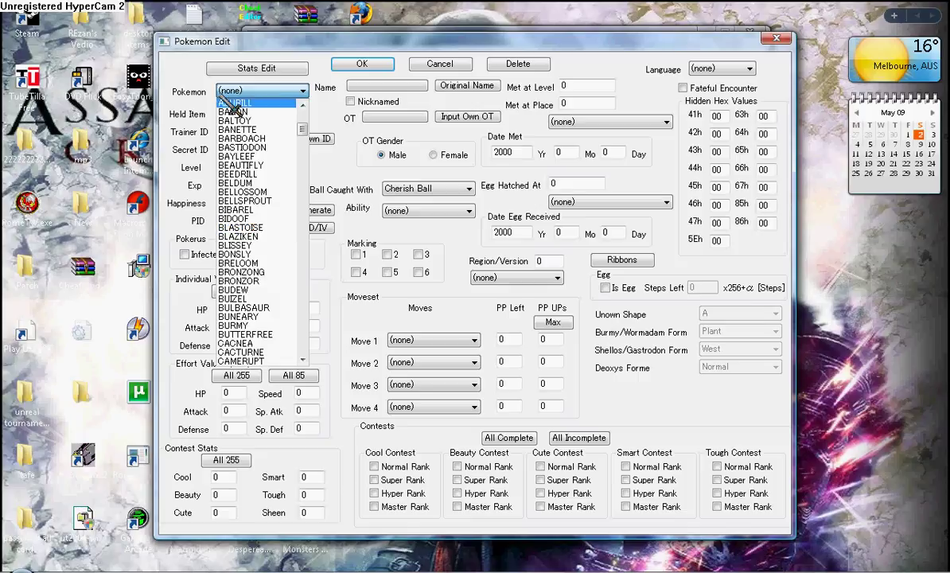
pyautogui.scroll(1, 265, 150)
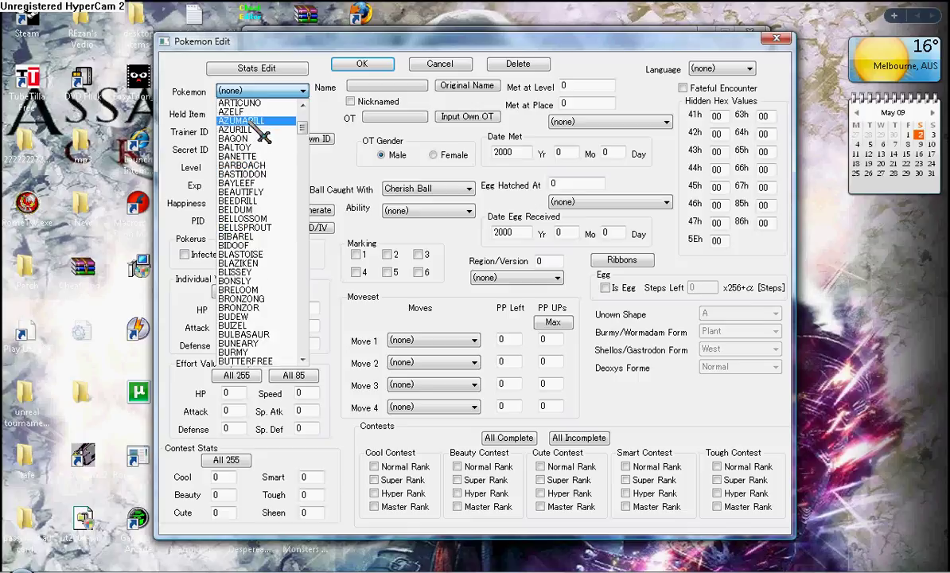
pyautogui.scroll(1, 273, 156)
pyautogui.scroll(1, 266, 149)
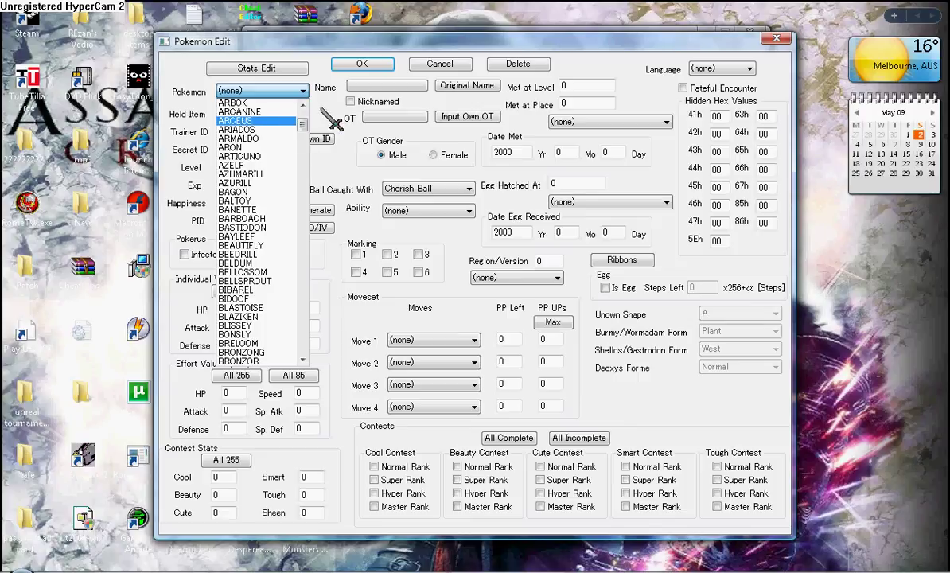
pyautogui.click(303, 102)
pyautogui.click(303, 101)
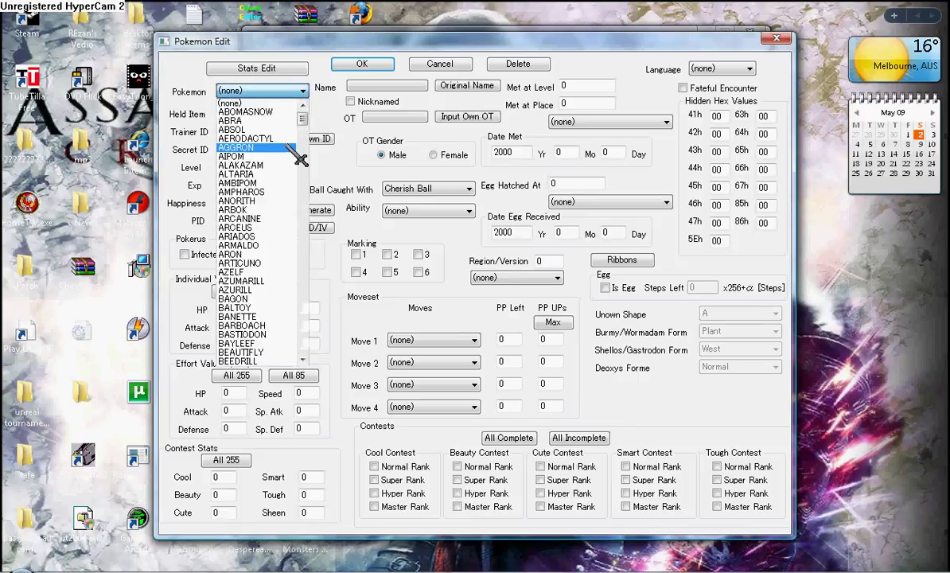
pyautogui.click(268, 142)
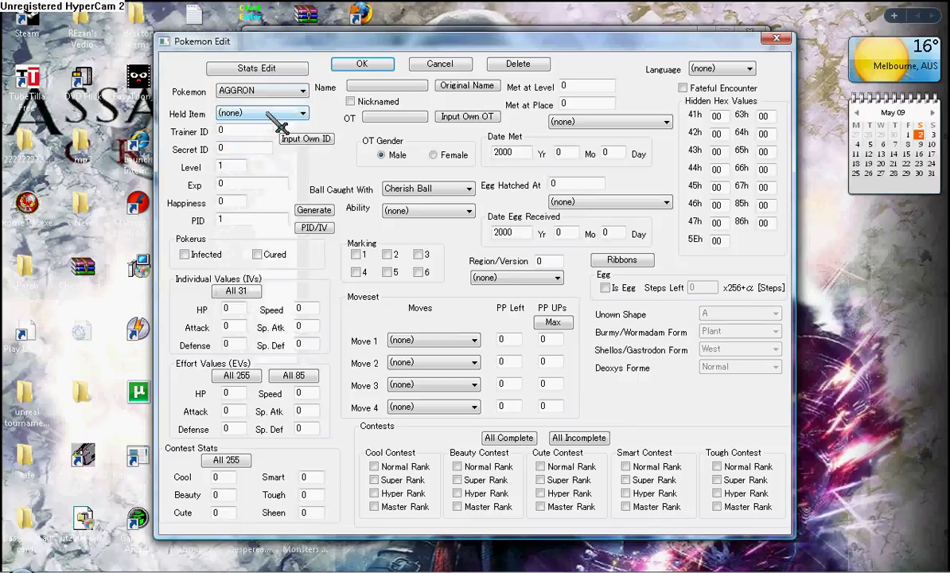
# Give the Aggron an Azure Flute as its held item
pyautogui.click(272, 115)
pyautogui.scroll(-1, 271, 183)
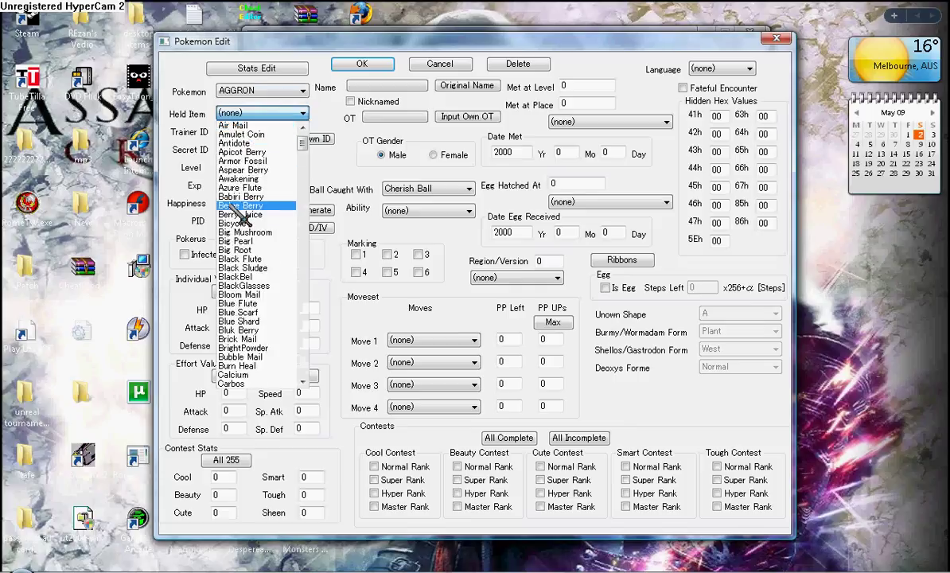
pyautogui.click(274, 189)
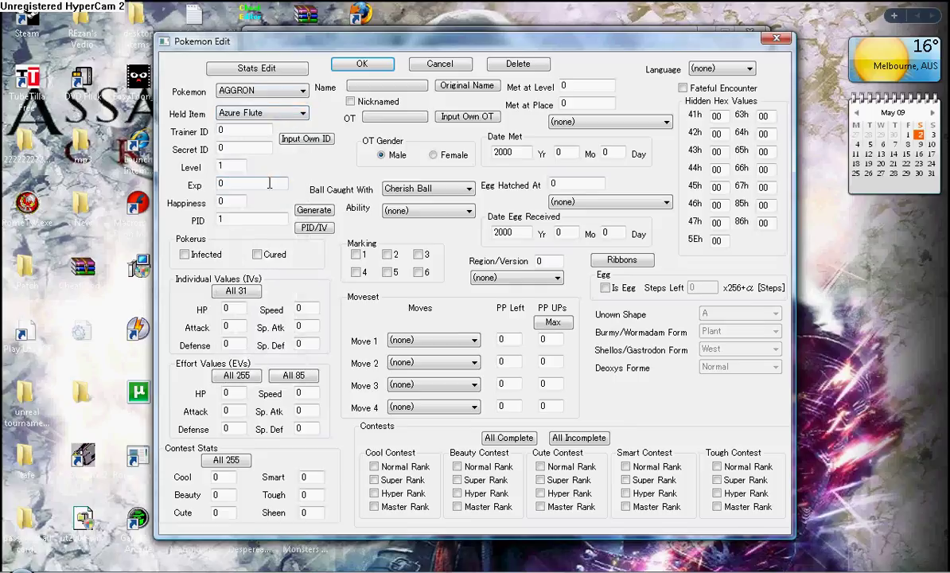
# Apply the player's own trainer ID to the Aggron and set its level and happiness to 100
pyautogui.doubleClick(226, 133)
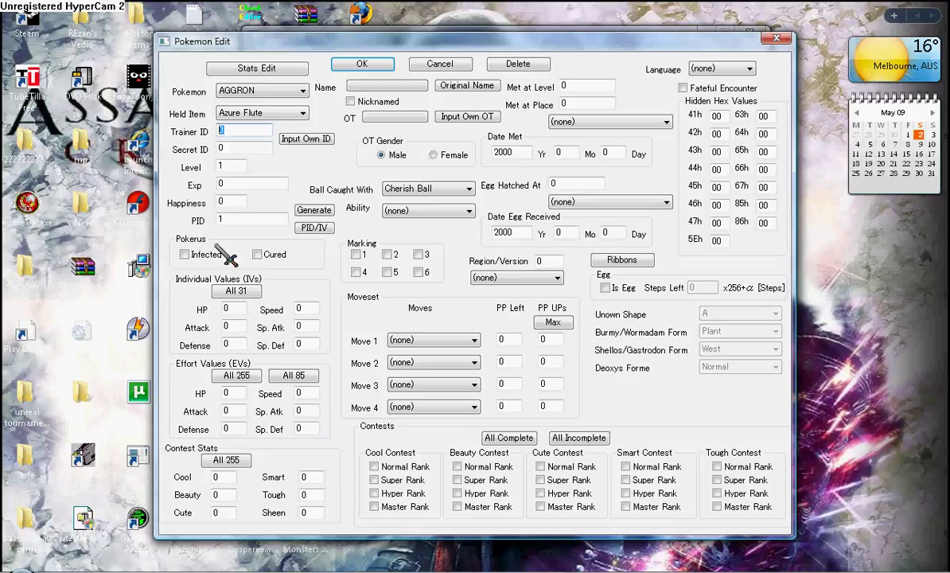
pyautogui.click(302, 136)
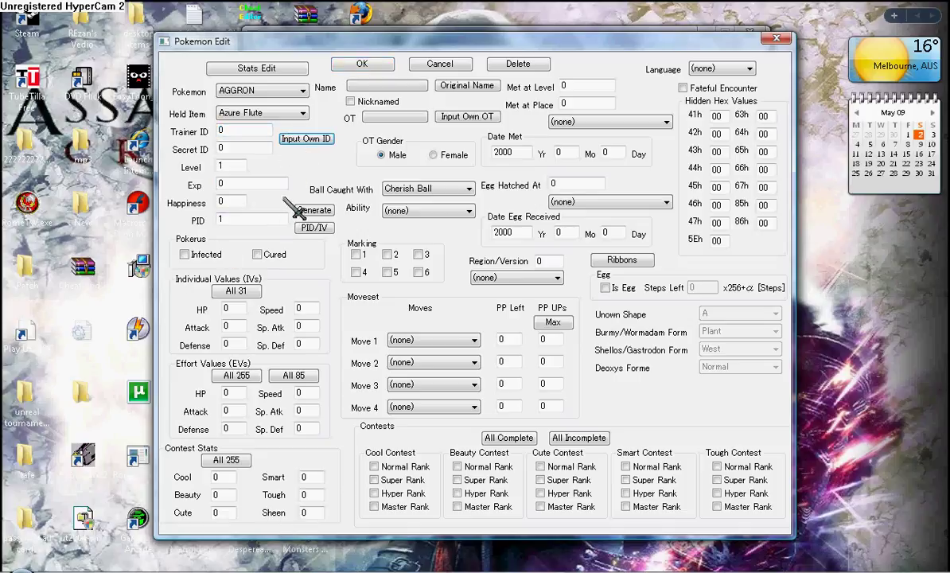
pyautogui.click(226, 167)
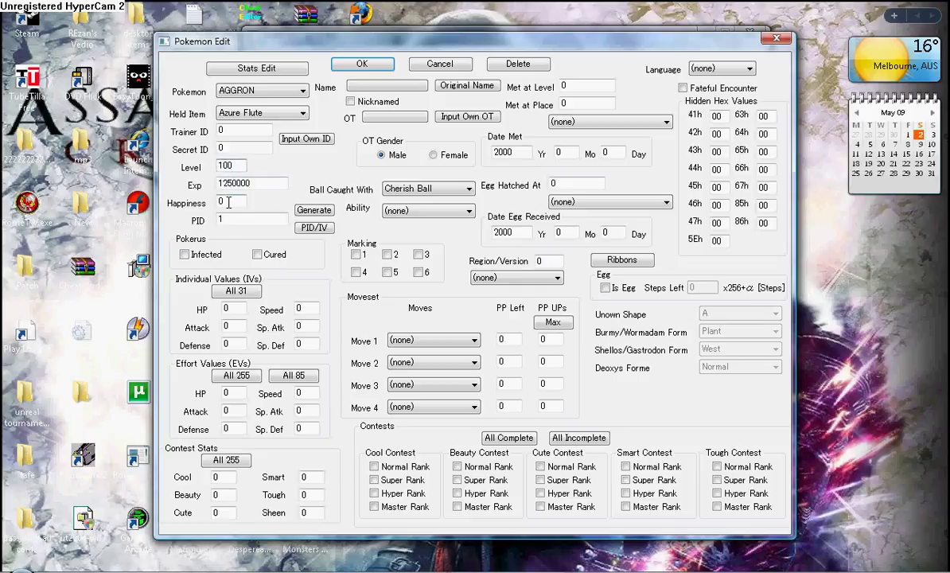
pyautogui.doubleClick(224, 202)
# Set all of the Aggron's individual values to 31 and all its effort values to 255
pyautogui.click(239, 292)
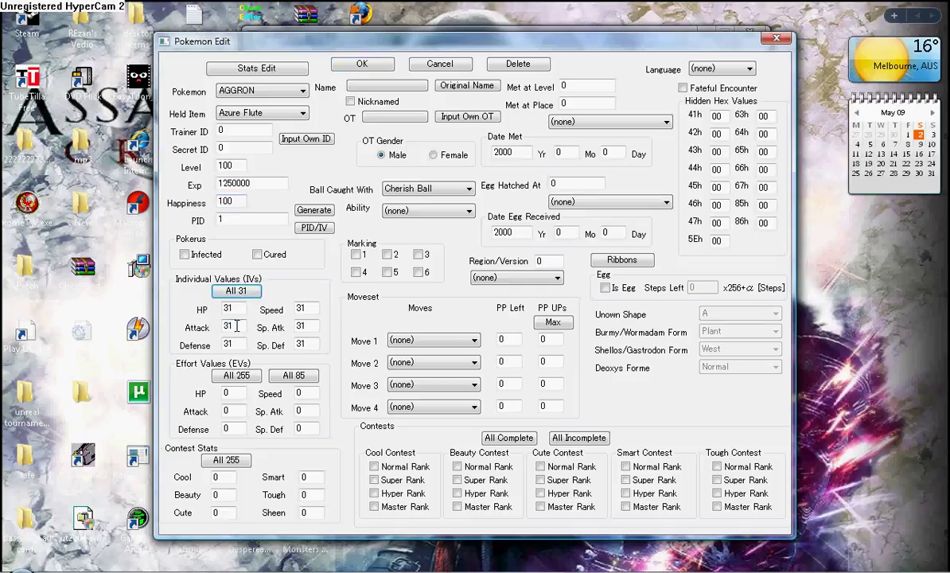
pyautogui.doubleClick(235, 308)
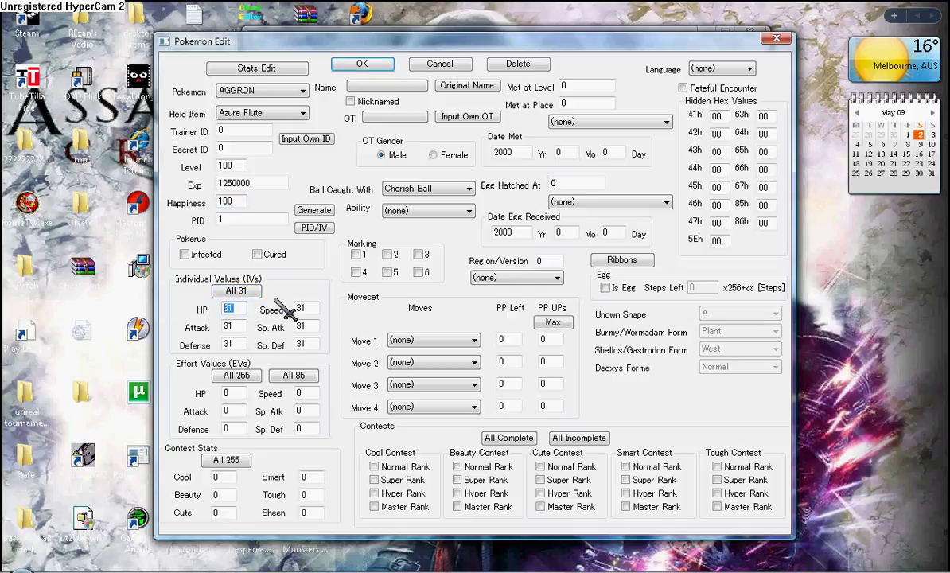
pyautogui.click(240, 374)
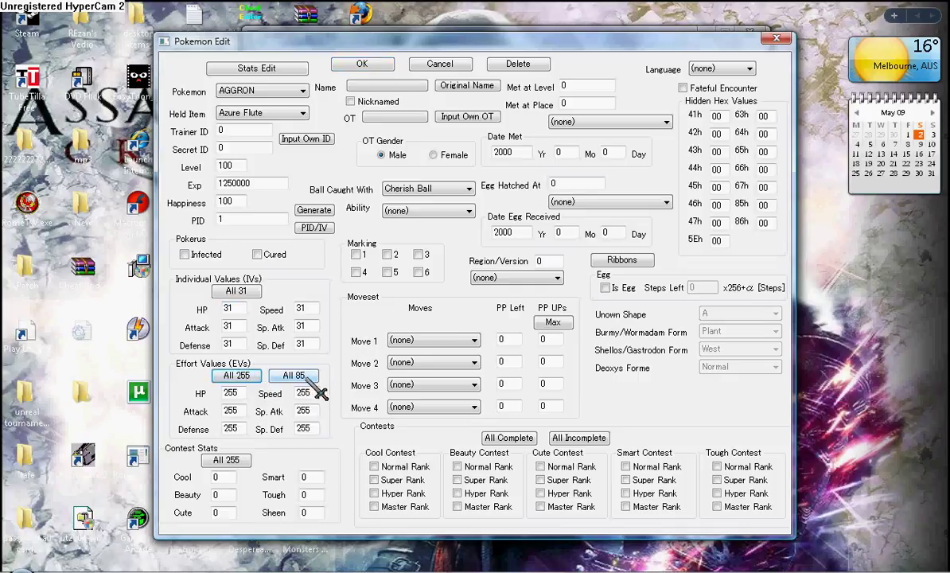
# Try 85 for all of the Aggron's effort values, return them to 255, and set all its contest stats to 255
pyautogui.click(304, 377)
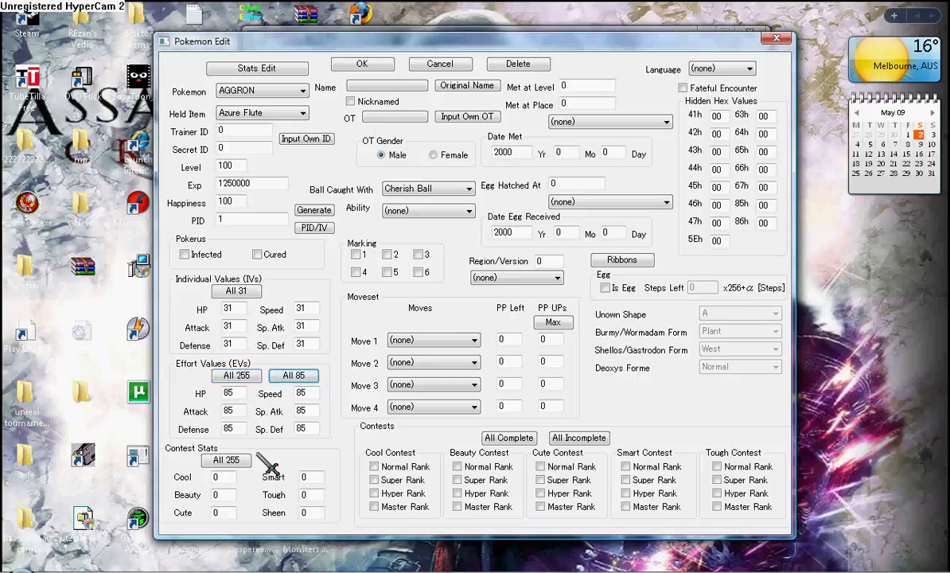
pyautogui.click(239, 379)
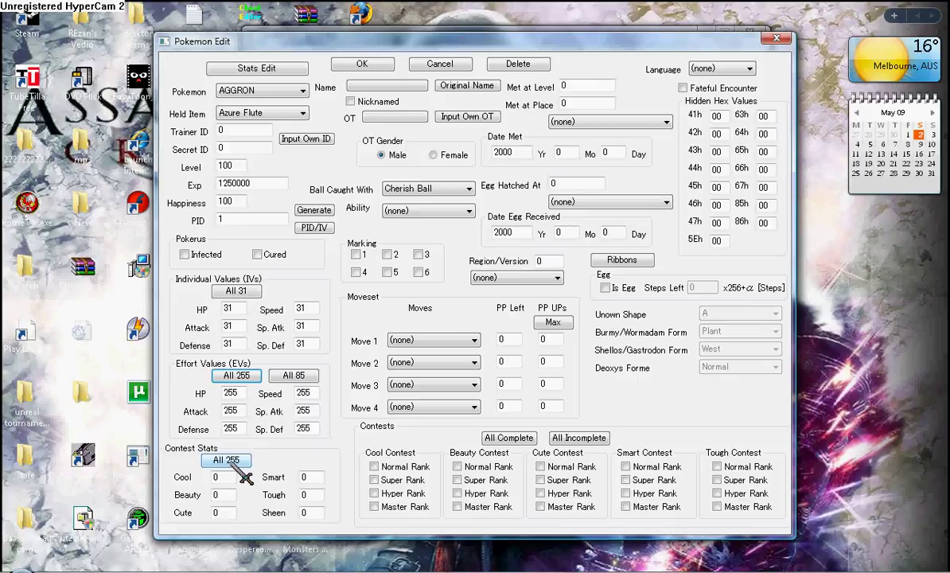
pyautogui.click(238, 465)
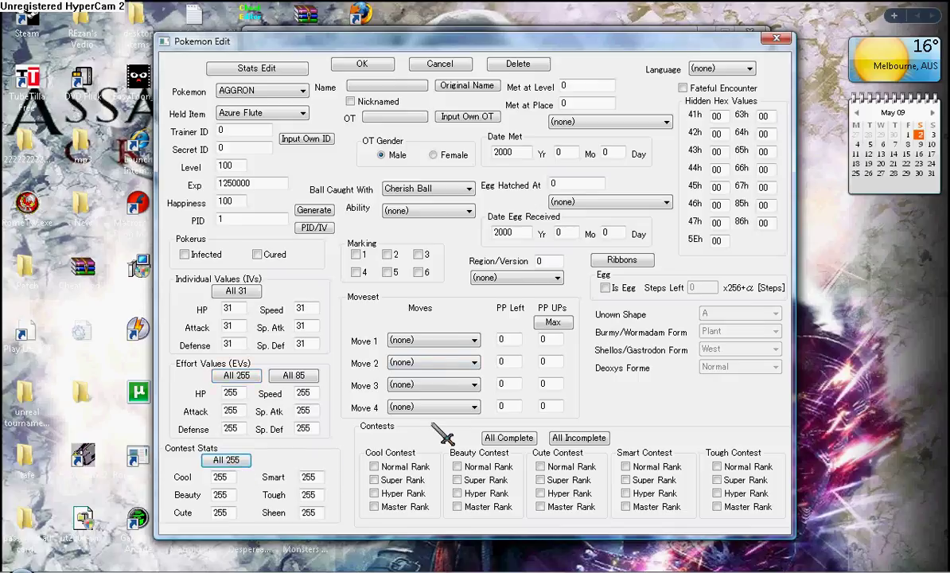
# Set the Aggron's first move to Sucker Punch
pyautogui.click(458, 341)
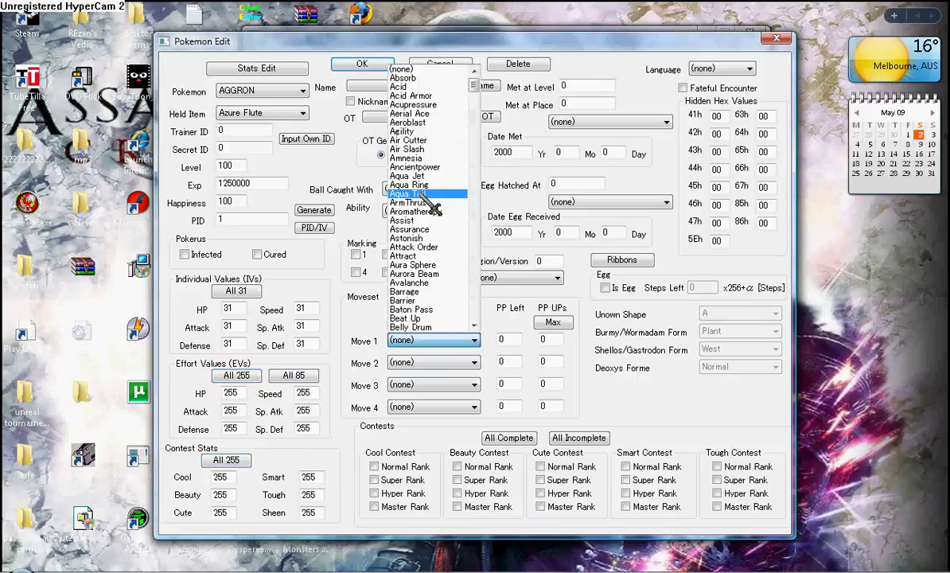
pyautogui.scroll(-1, 383, 147)
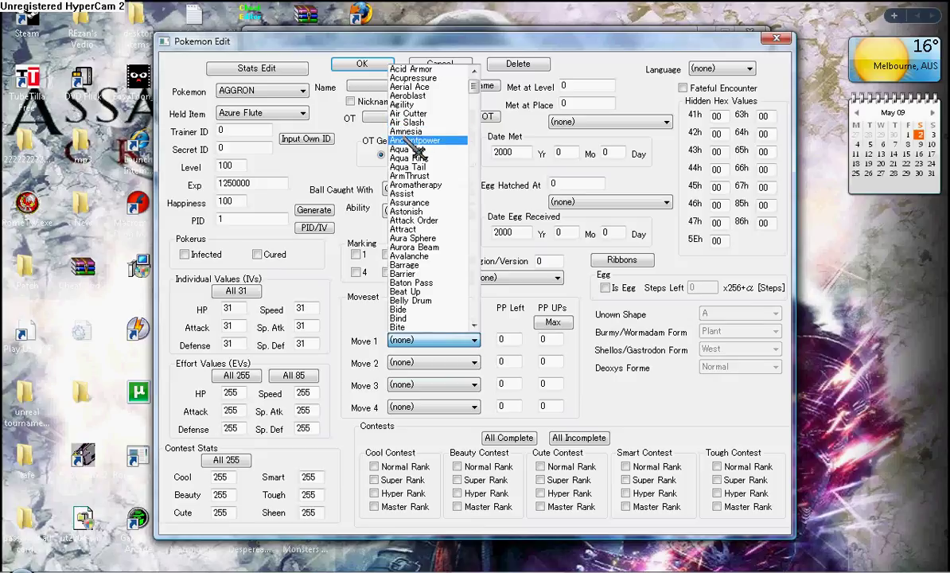
pyautogui.scroll(-20, 422, 152)
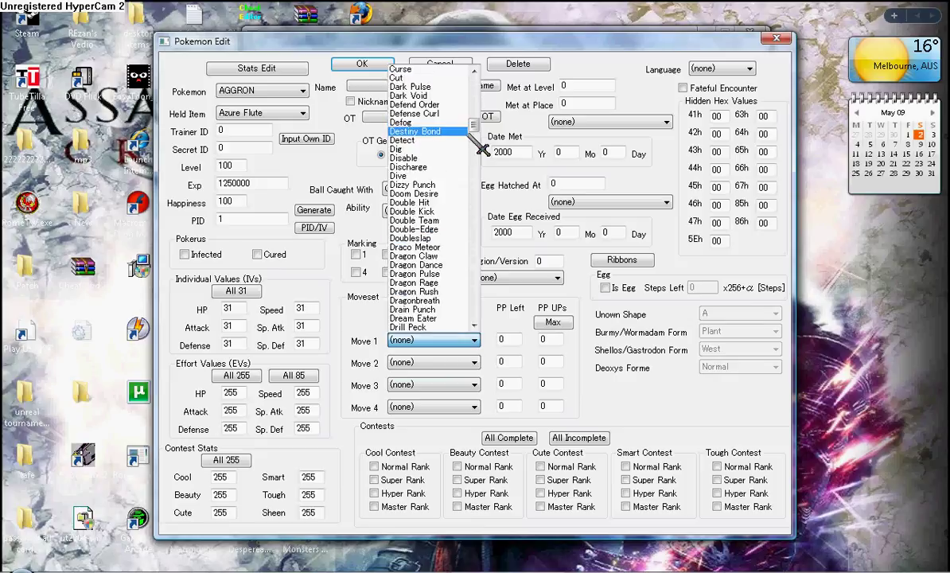
pyautogui.moveTo(473, 126); pyautogui.dragTo(477, 325)
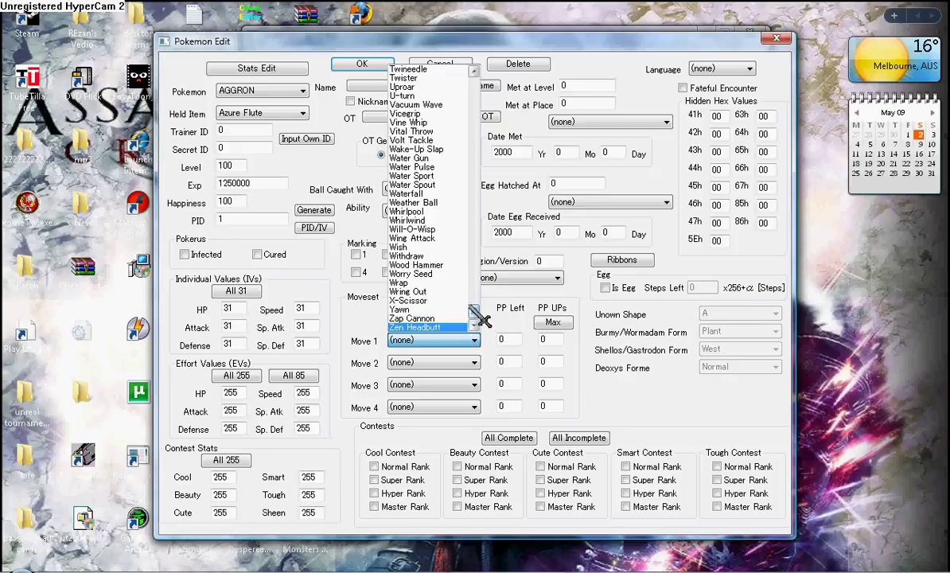
pyautogui.moveTo(475, 310); pyautogui.dragTo(473, 286)
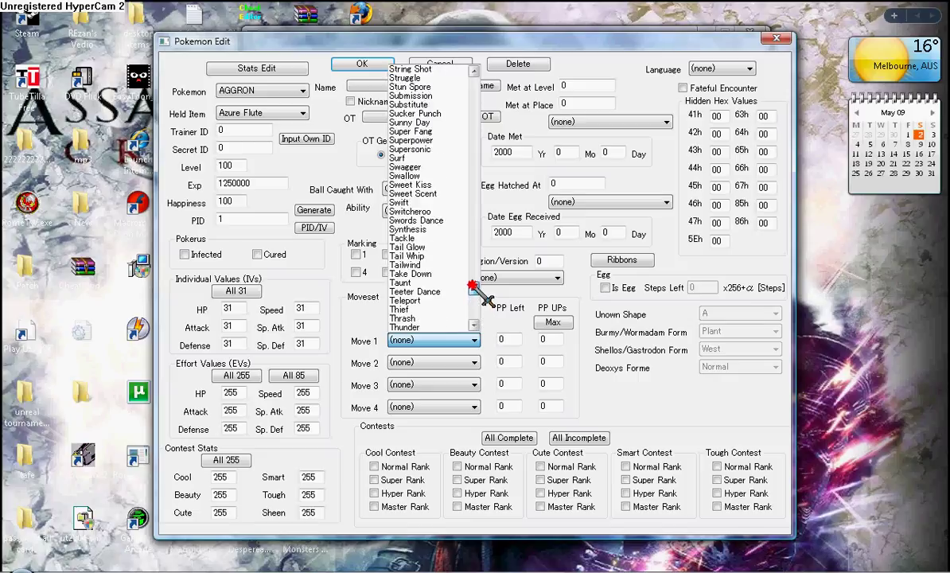
pyautogui.click(414, 113)
# Set the Aggron's moves 2 to 4 to Aqua Ring, Beat Up and Aromatherapy, and maximise the PP Ups of all four moves
pyautogui.click(443, 362)
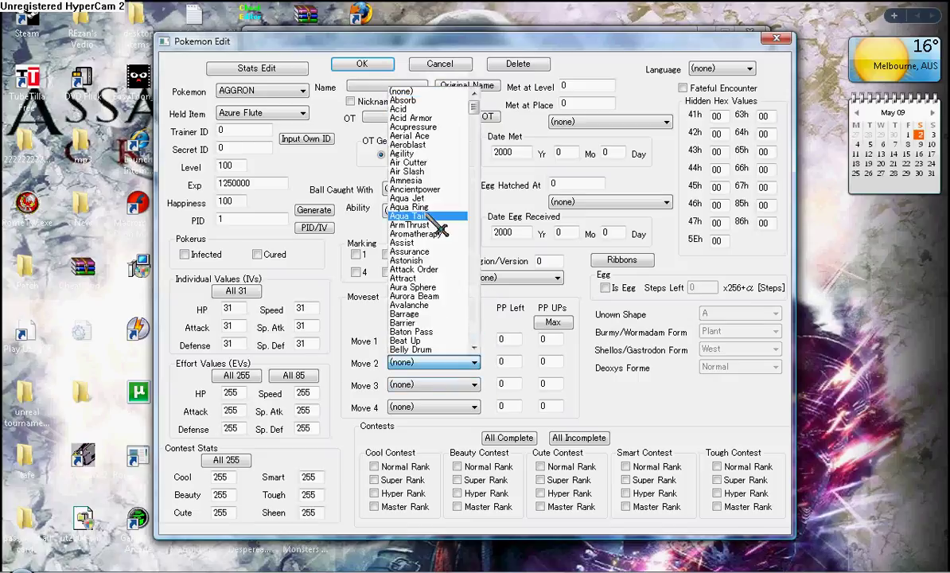
pyautogui.click(426, 207)
pyautogui.click(479, 380)
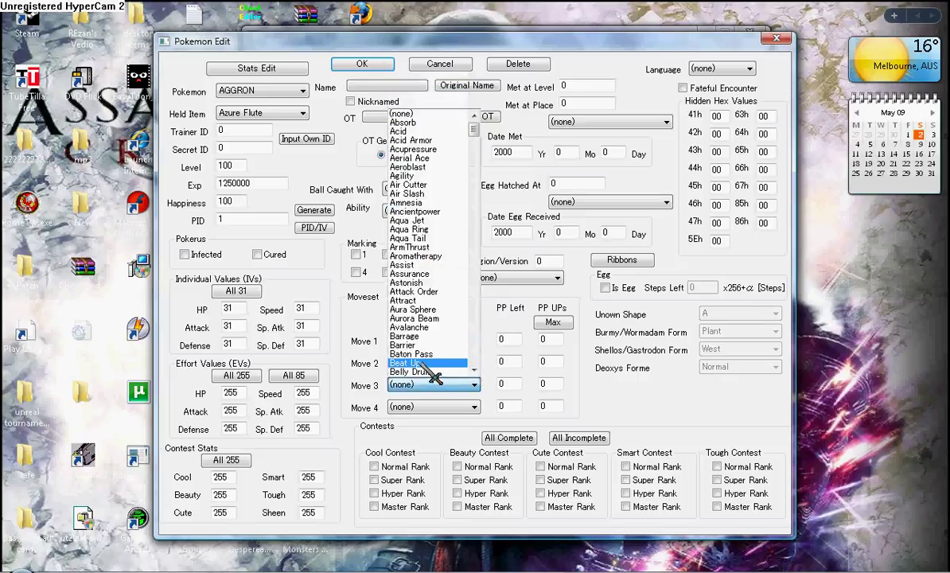
pyautogui.click(410, 352)
pyautogui.click(447, 404)
pyautogui.click(447, 404)
pyautogui.click(436, 265)
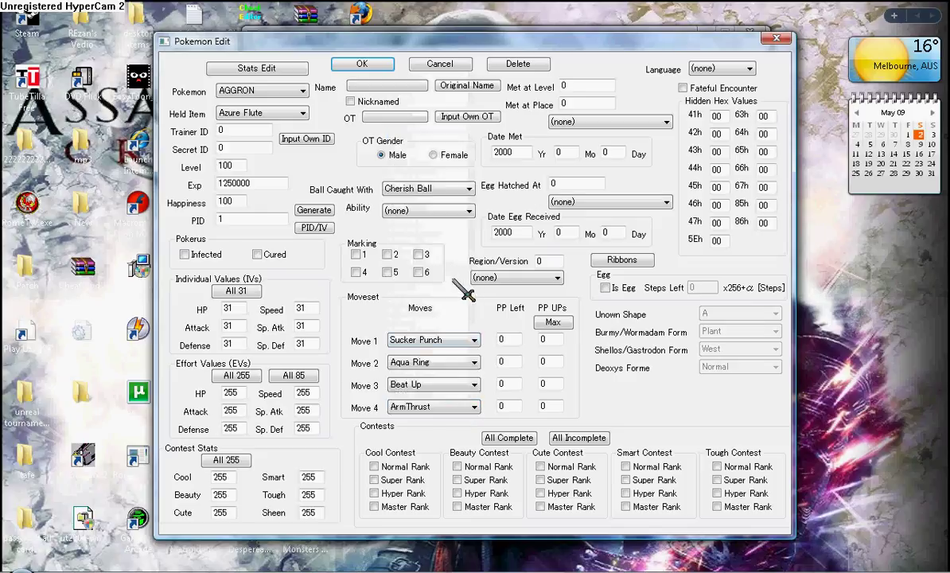
pyautogui.scroll(1, 457, 407)
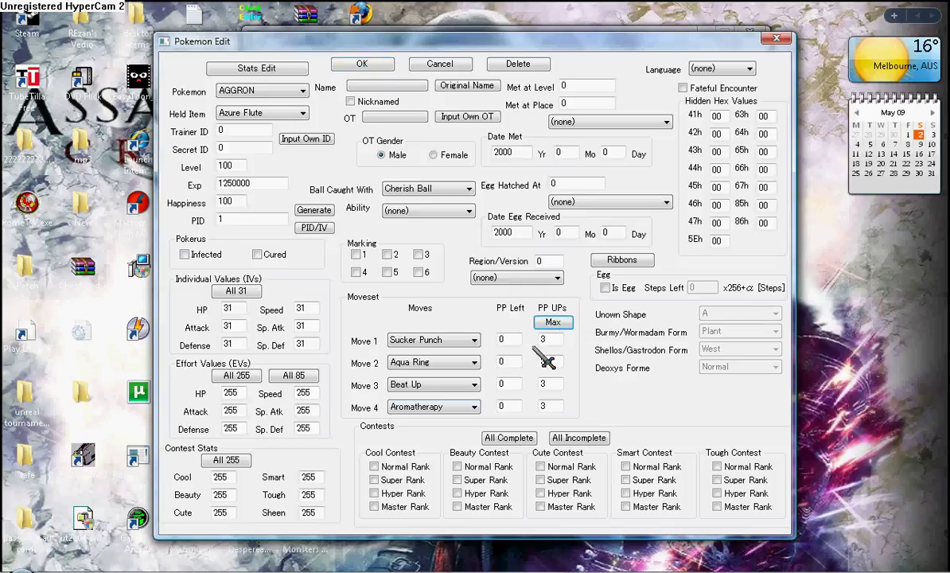
pyautogui.click(512, 338)
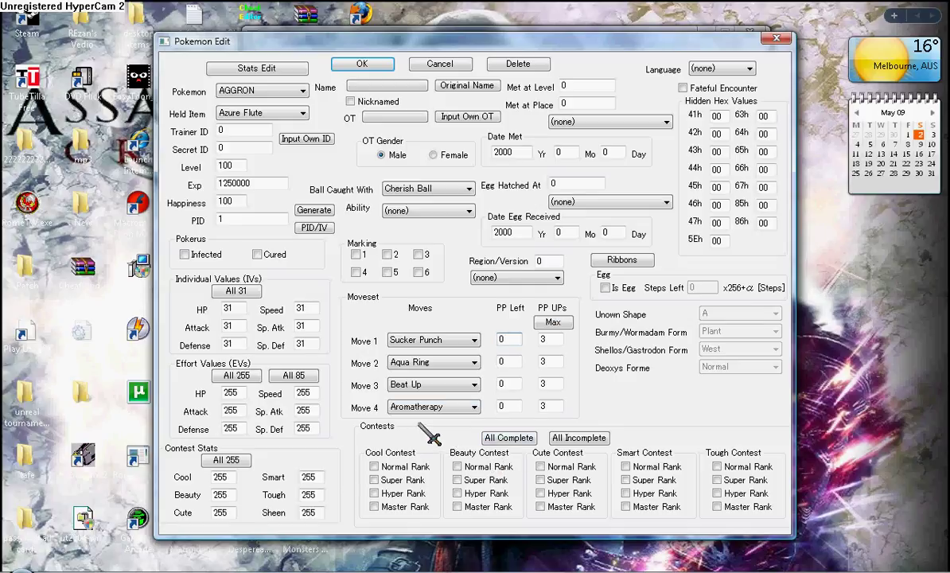
# Try marking all contest ranks complete and the Cool Contest's Normal and Master ranks individually, resetting every rank to incomplete each time
pyautogui.click(507, 439)
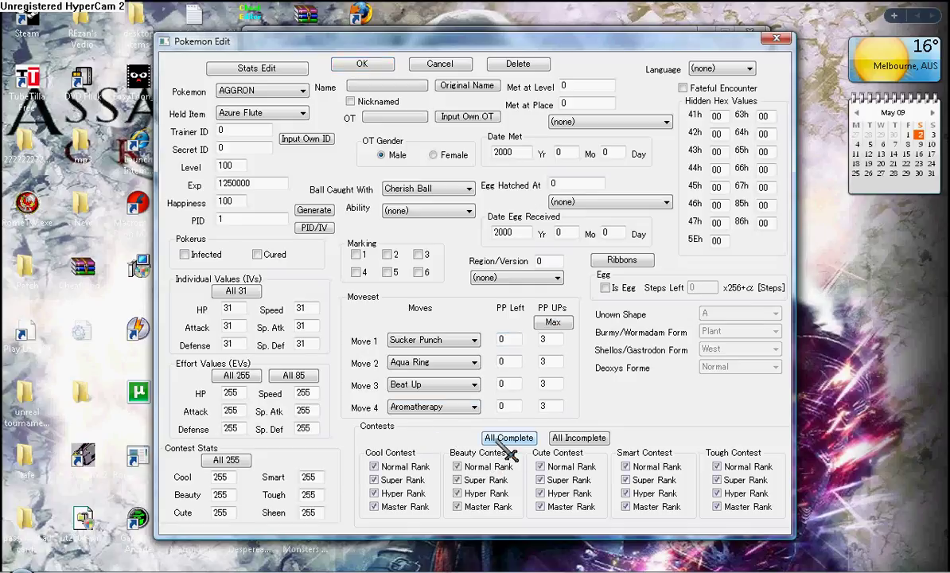
pyautogui.click(575, 438)
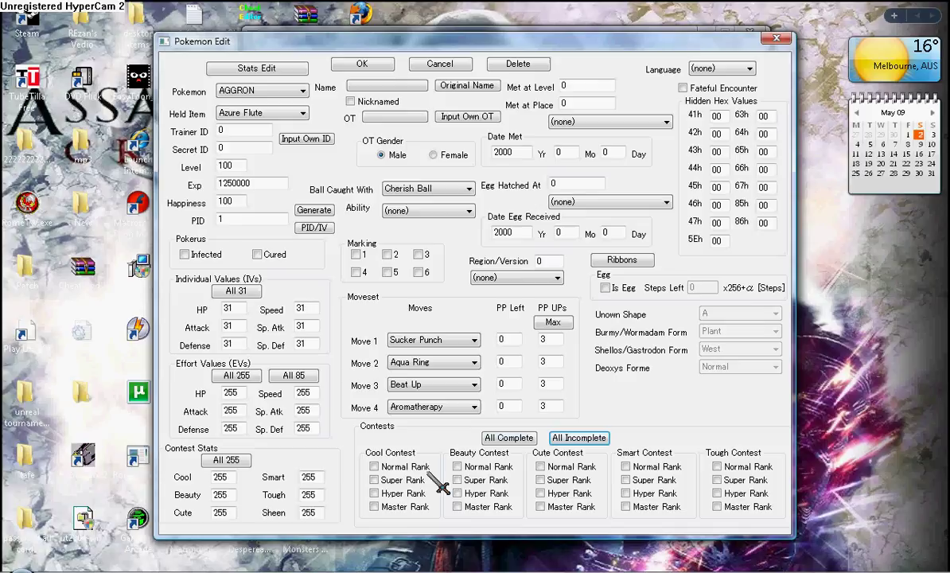
pyautogui.click(374, 466)
pyautogui.click(374, 507)
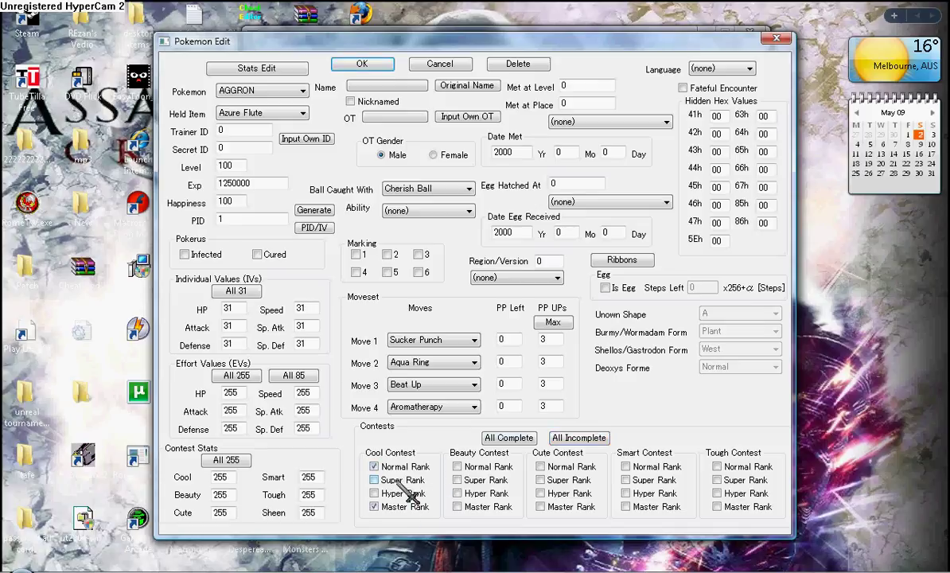
pyautogui.click(571, 438)
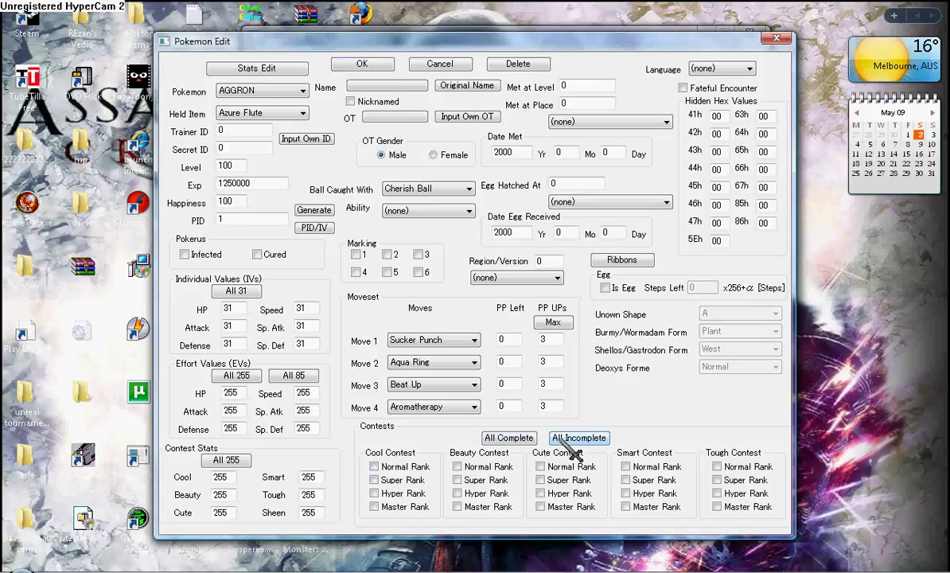
# Set the Aggron's met level to 100 and its met place to Twinleaf Town
pyautogui.click(742, 71)
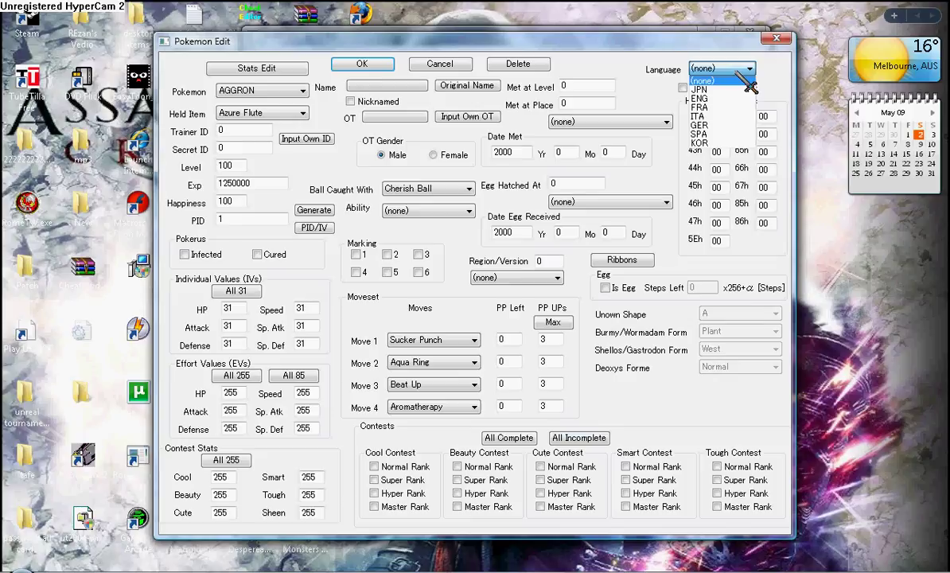
pyautogui.click(635, 88)
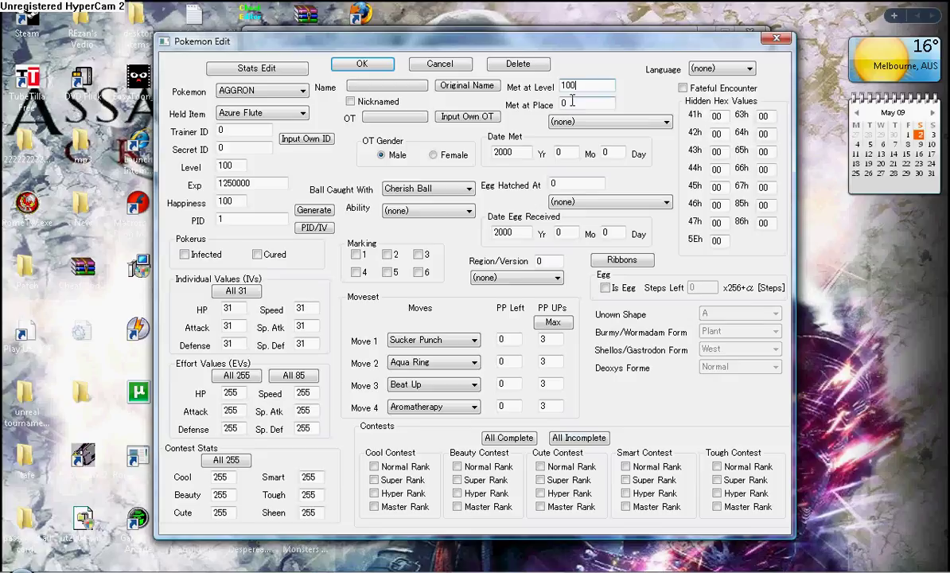
pyautogui.press('Tab')
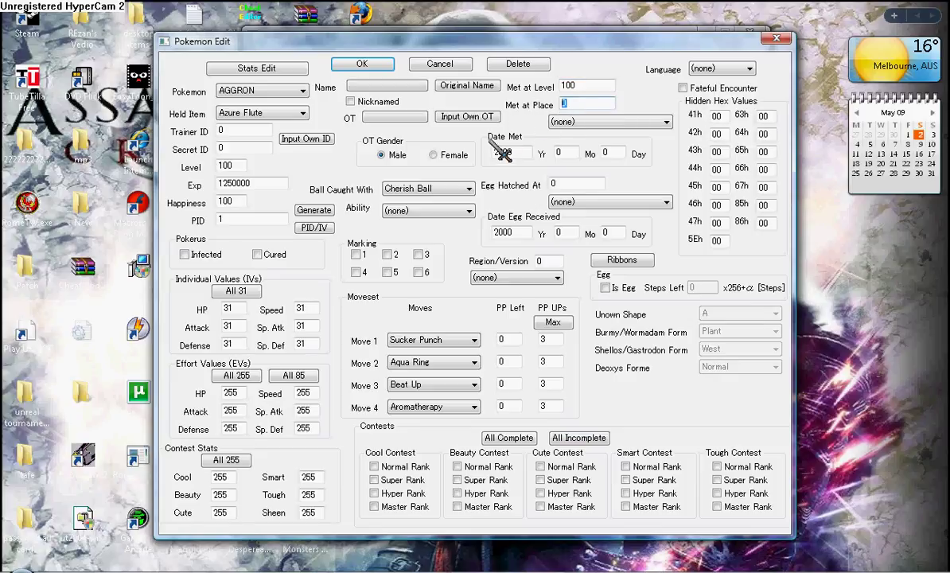
pyautogui.click(613, 122)
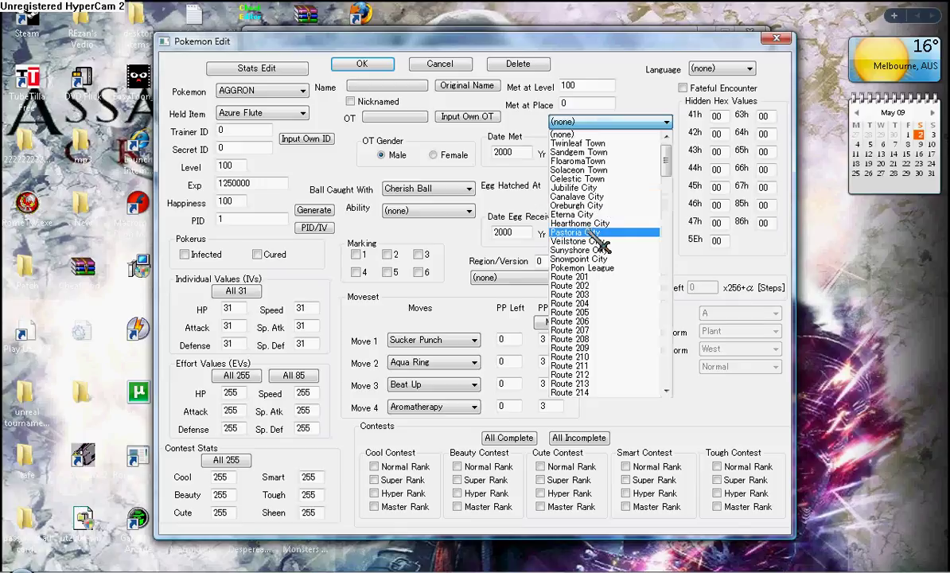
pyautogui.click(585, 143)
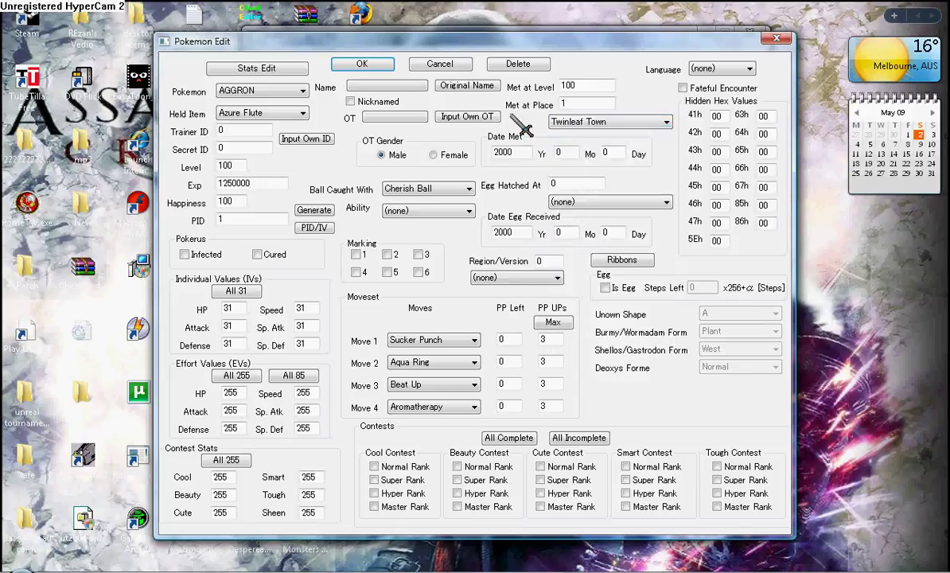
# Give the Aggron its original name and the player's own OT, and save it with region/version Sinnoh (Diamond)
pyautogui.click(442, 85)
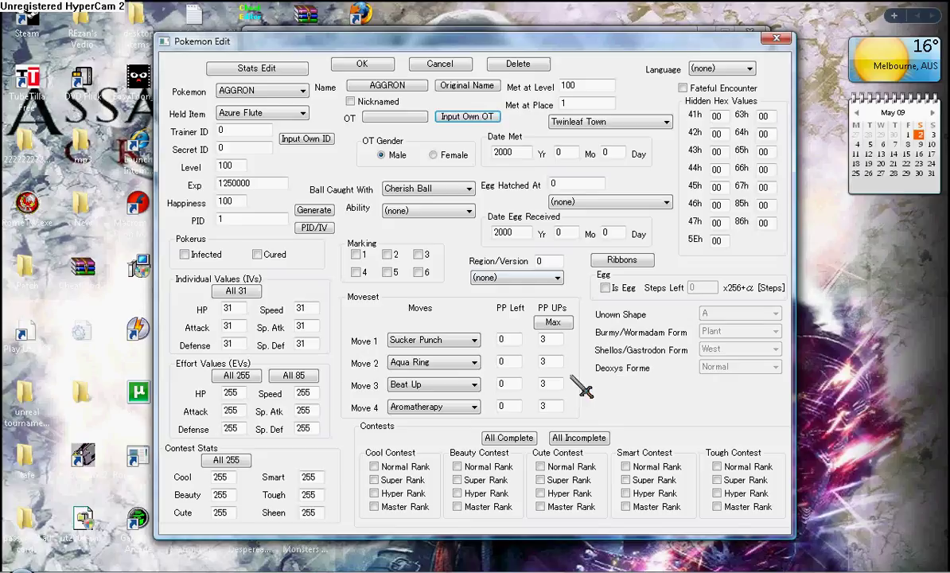
pyautogui.click(555, 278)
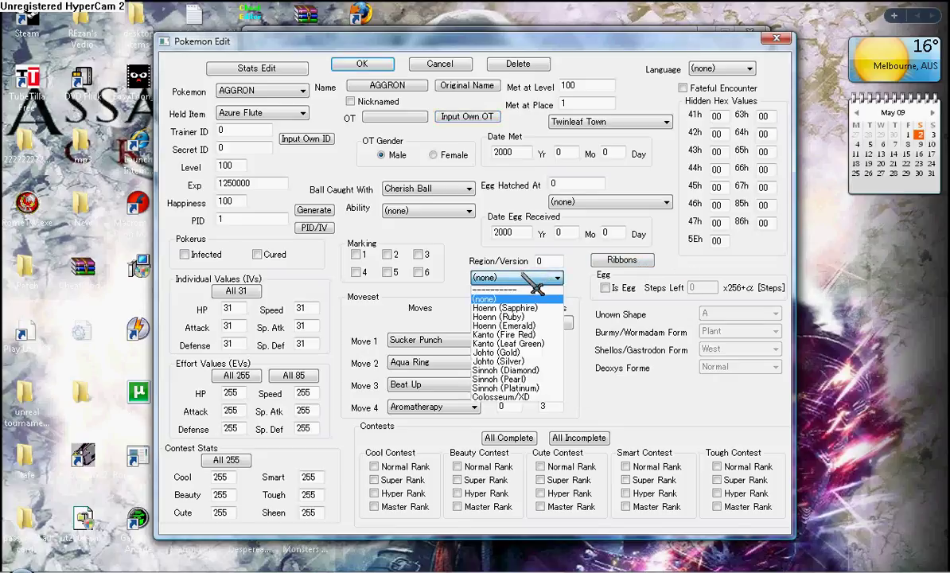
pyautogui.click(533, 370)
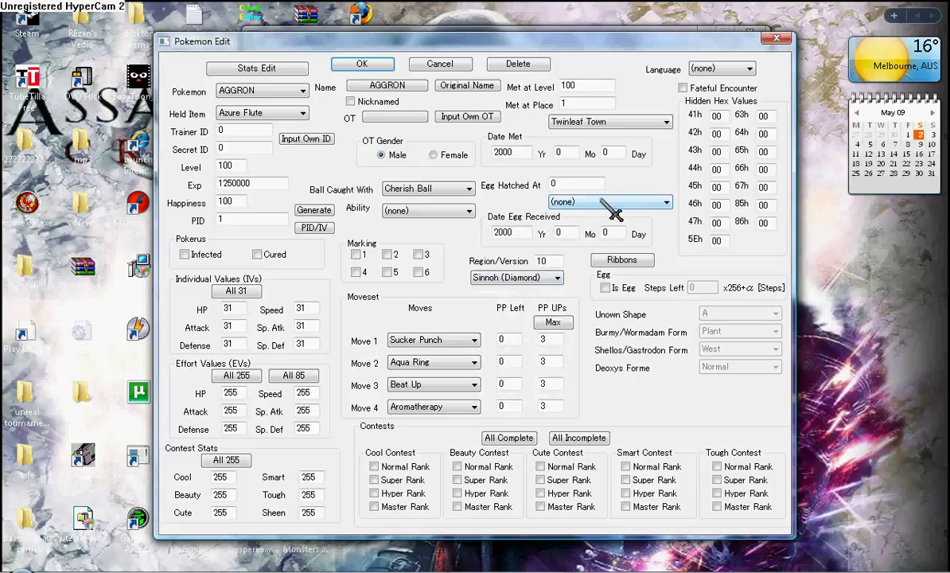
pyautogui.click(565, 204)
pyautogui.click(361, 65)
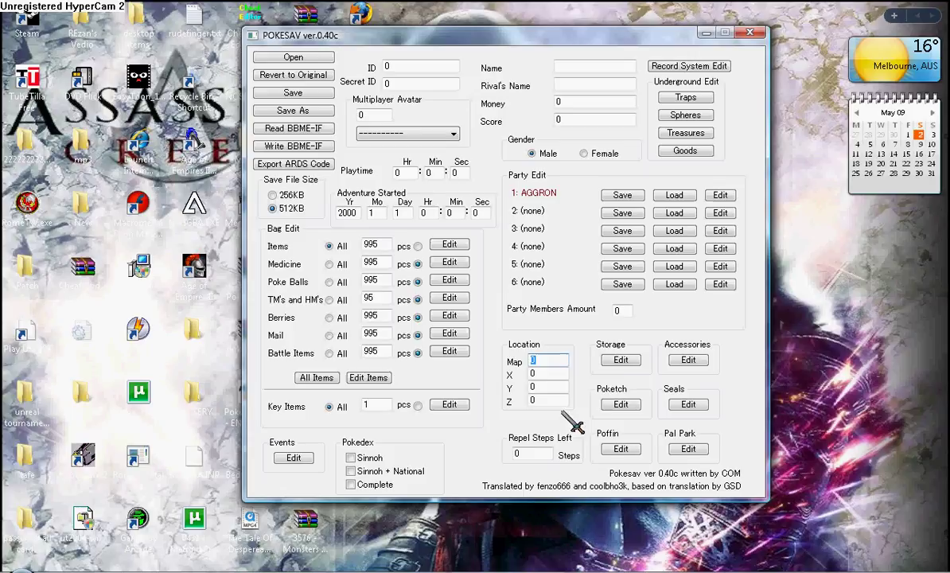
# Look through the Pokemon storage boxes and leave the storage editor without saving changes
pyautogui.click(613, 361)
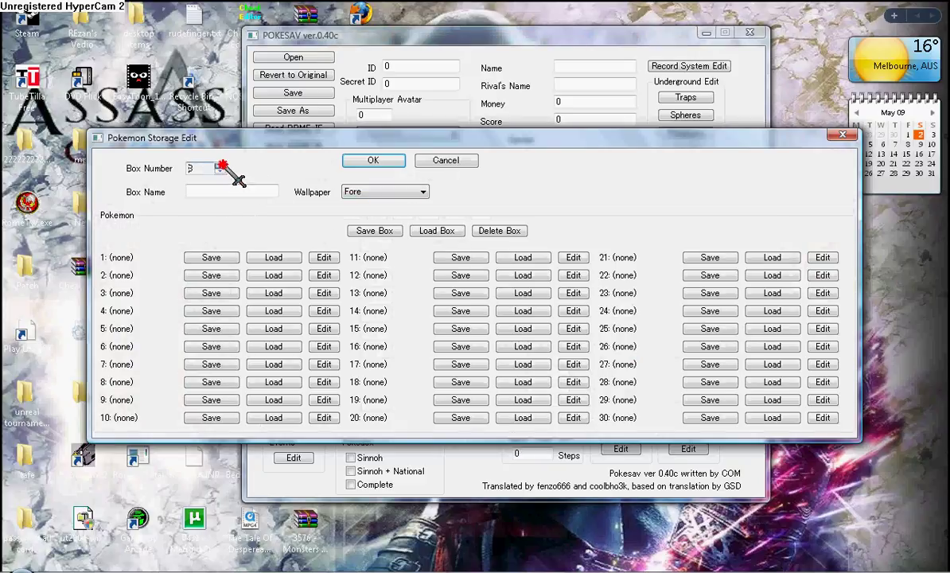
pyautogui.click(442, 160)
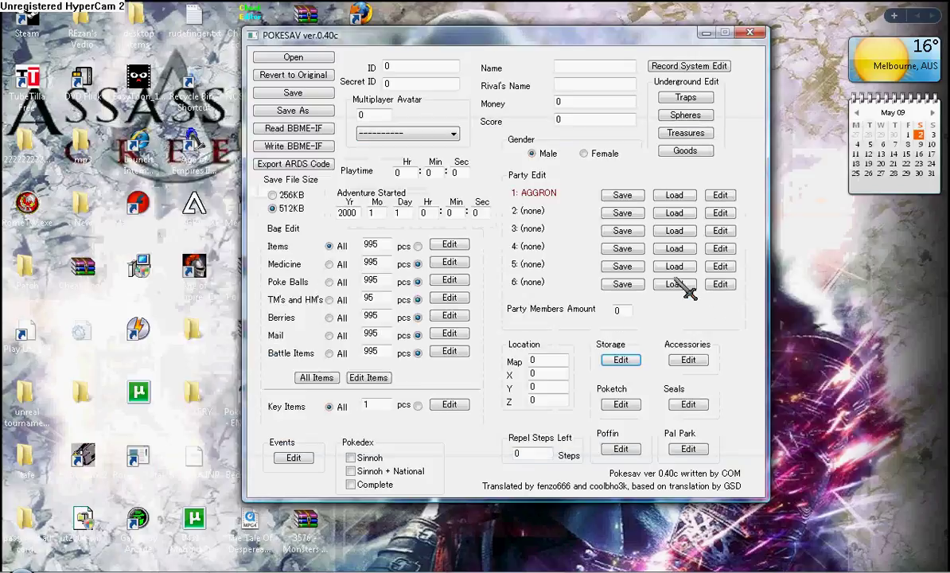
# Set the accessory amounts to 3 for White Fluff and 4 for Yellow Fluff
pyautogui.click(686, 362)
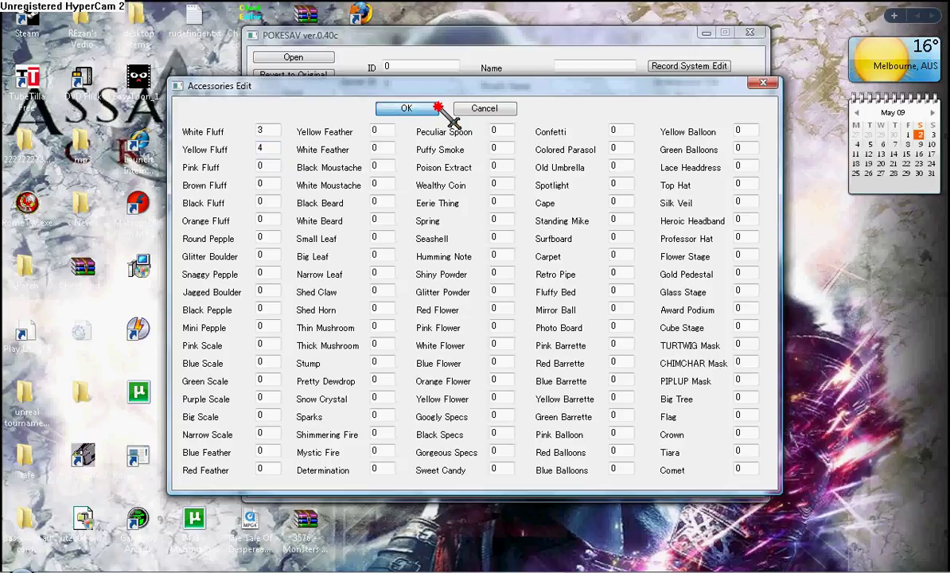
pyautogui.click(407, 108)
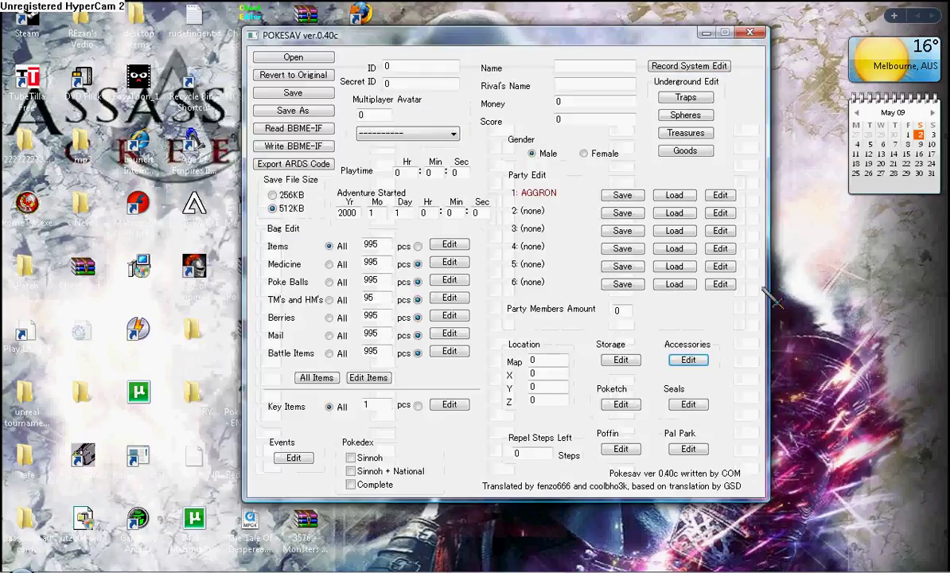
# Enable the Poketch with the Digital Watch, Pokemon List, Day-Care Checker, Marking Map and Calendar apps, keeping Digital Watch as the current app
pyautogui.click(619, 405)
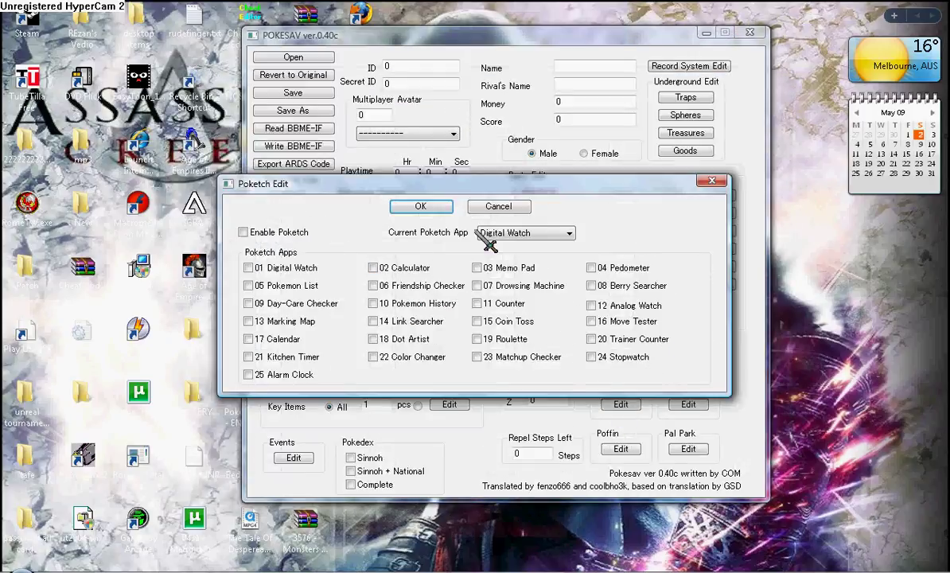
pyautogui.click(278, 268)
pyautogui.click(281, 285)
pyautogui.click(292, 306)
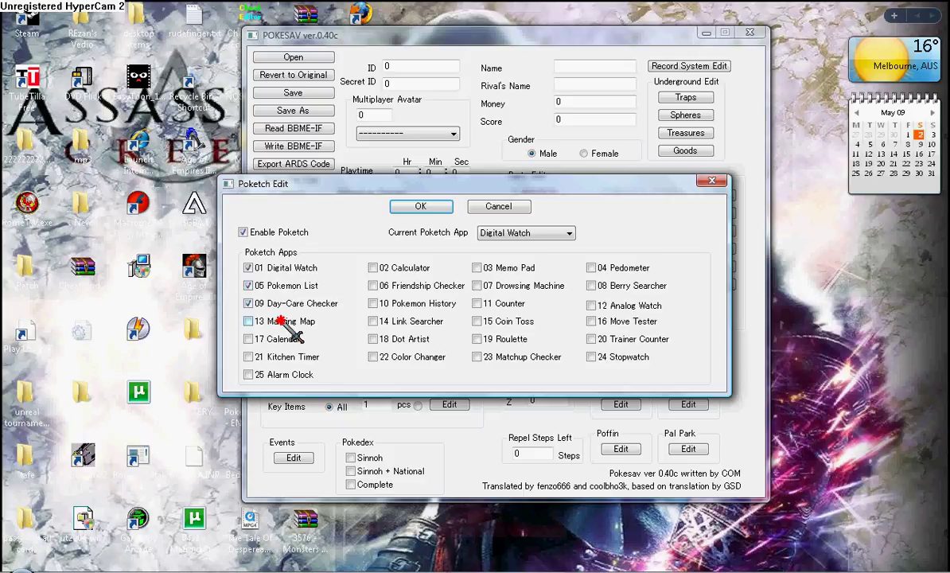
pyautogui.click(291, 323)
pyautogui.click(510, 233)
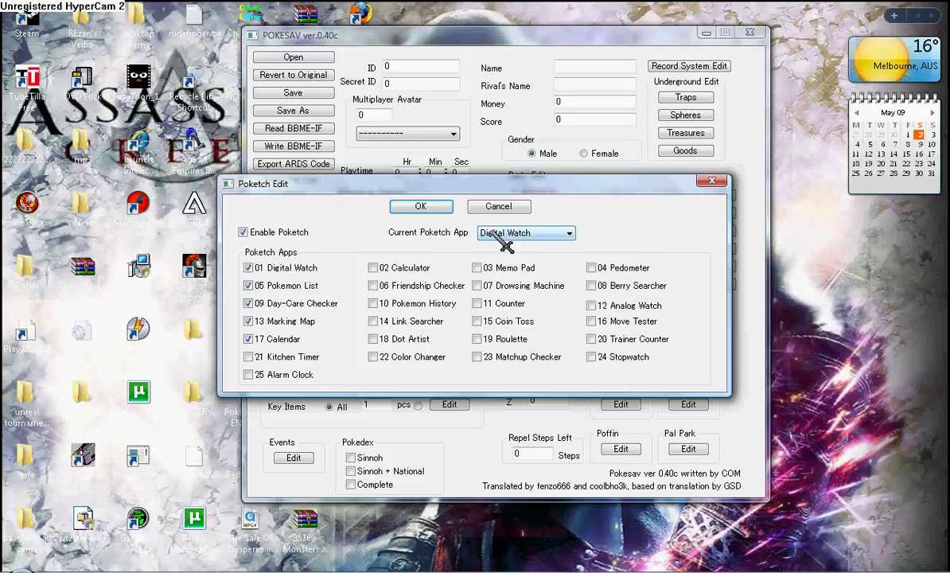
pyautogui.click(381, 230)
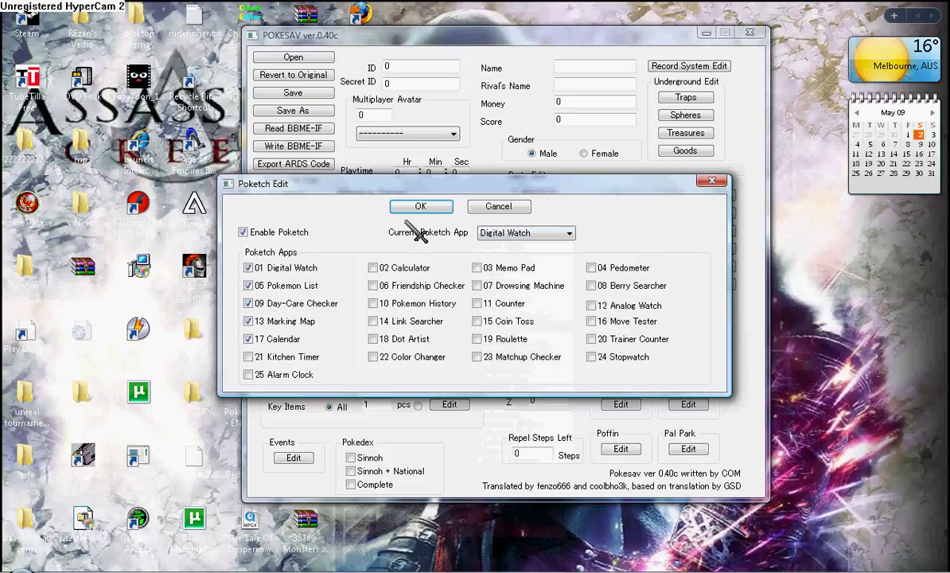
pyautogui.click(420, 206)
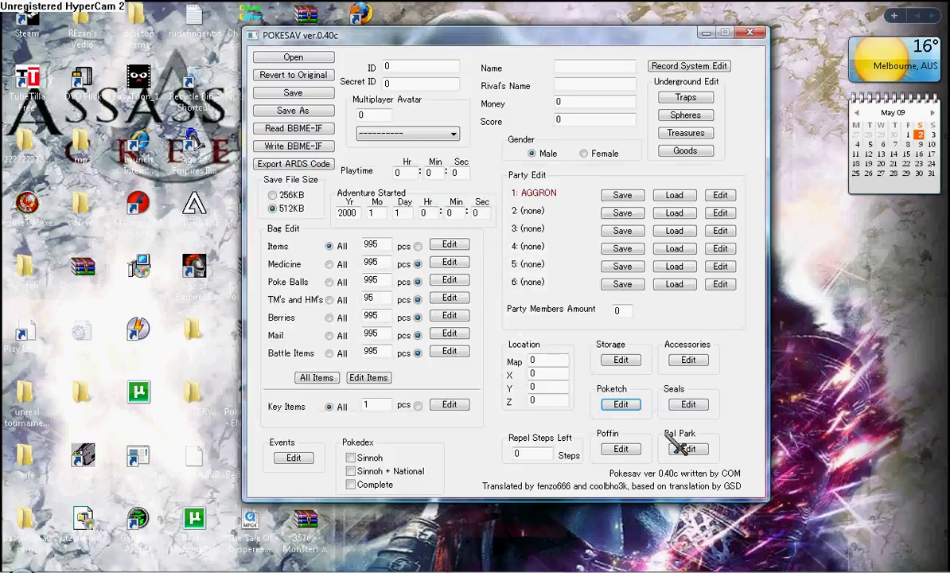
# Look through the available poffin types in the Poffin editor and leave it without saving changes
pyautogui.click(629, 448)
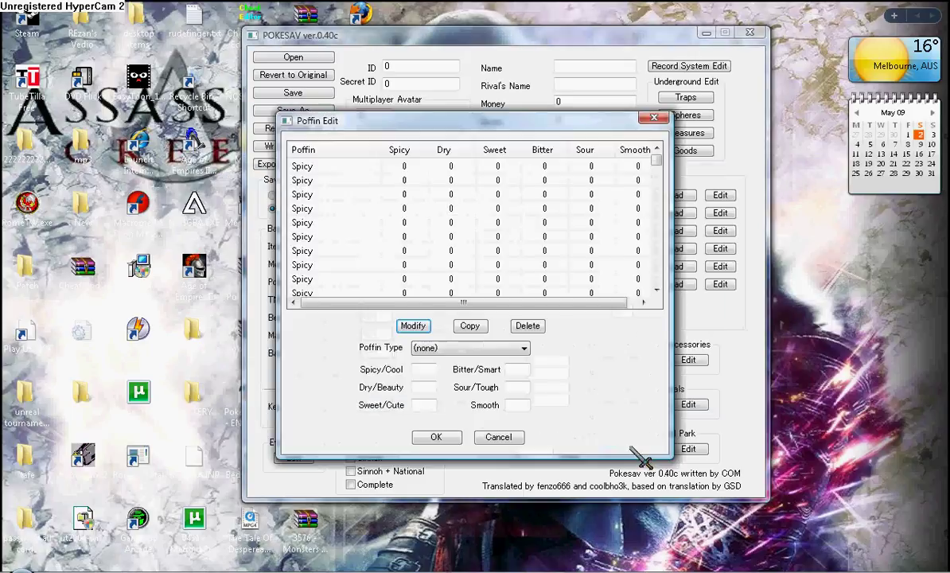
pyautogui.click(452, 349)
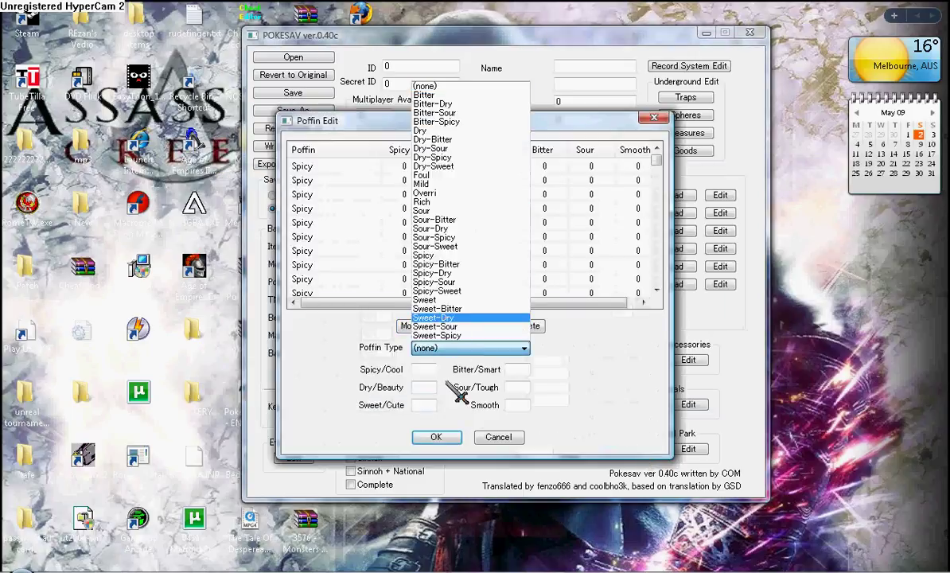
pyautogui.click(452, 447)
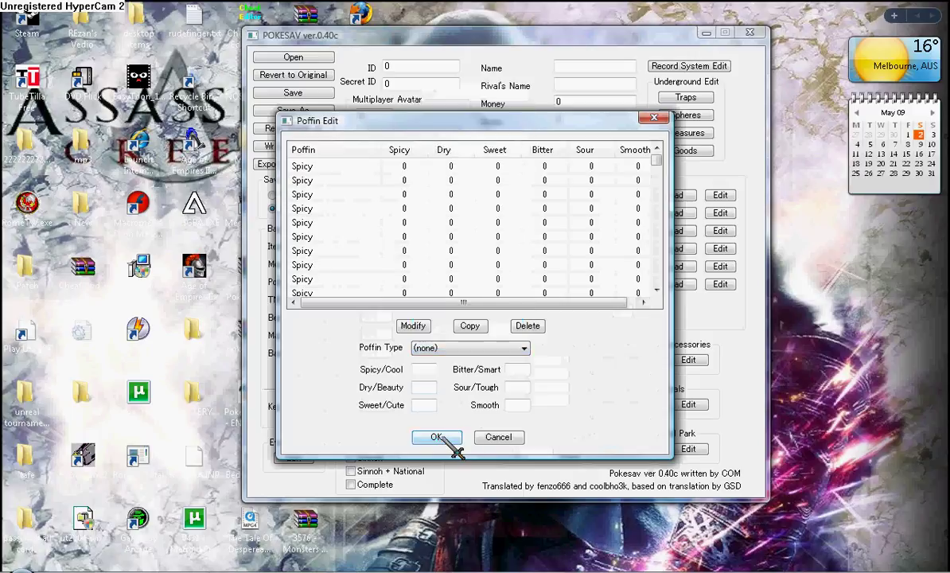
pyautogui.click(492, 438)
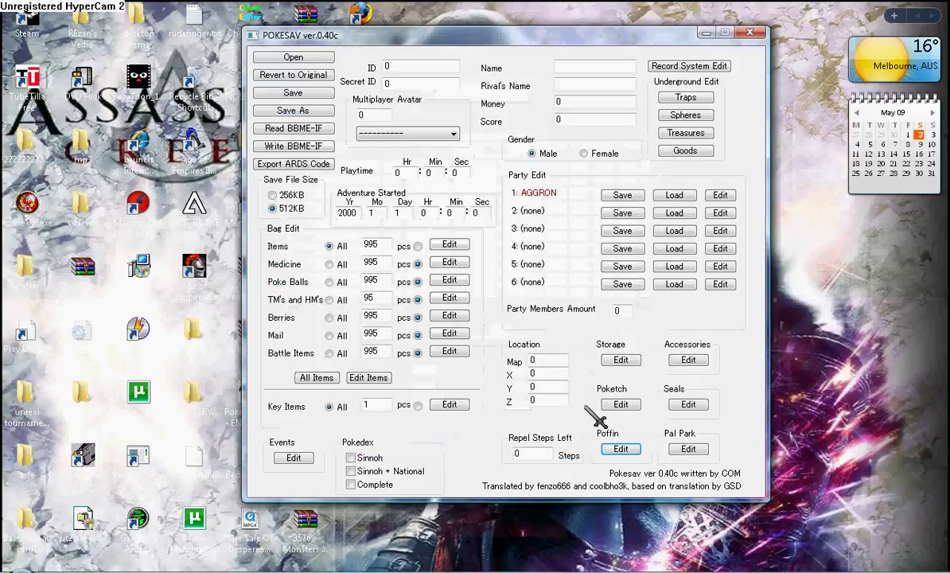
# View the seal amounts in the Seal editor, starting at Heart Seal A, and close the editor
pyautogui.click(686, 404)
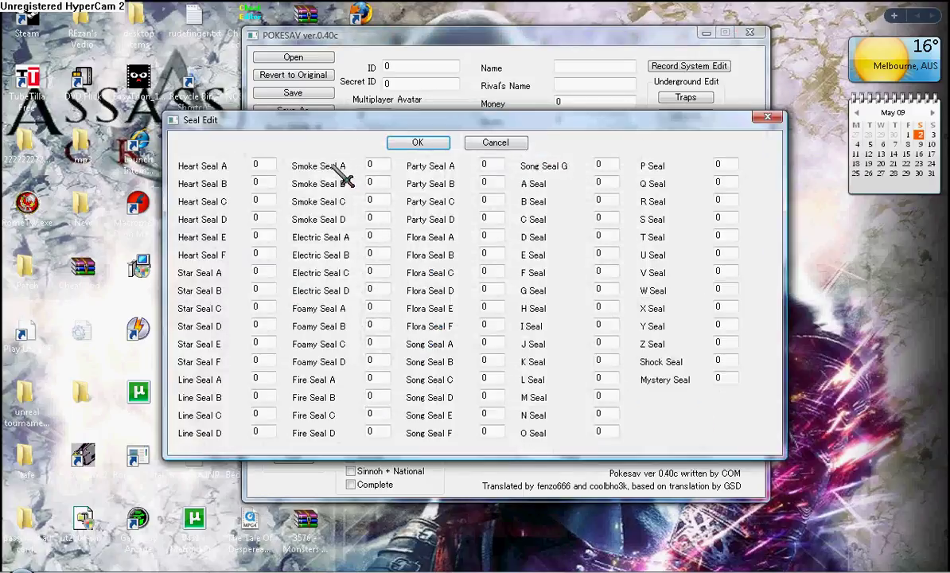
pyautogui.doubleClick(256, 165)
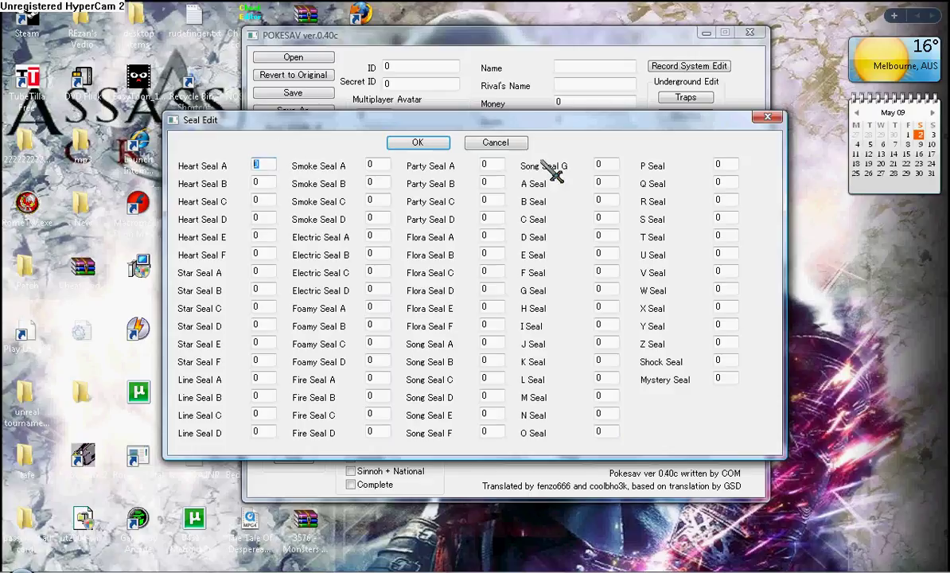
pyautogui.press('Return')
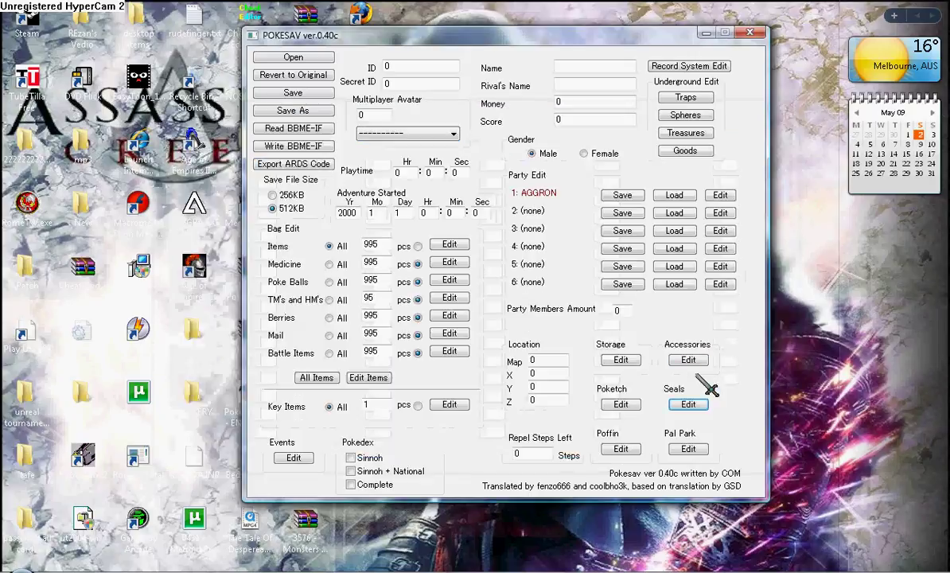
# View the six Pokemon slots in the Pal Park editor and close it without saving changes
pyautogui.click(690, 451)
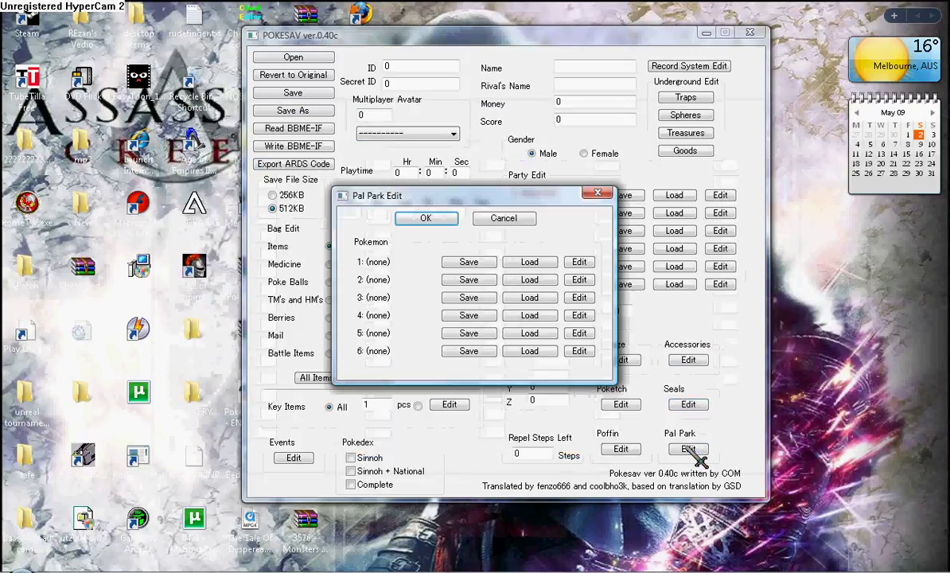
pyautogui.moveTo(424, 196); pyautogui.dragTo(424, 151)
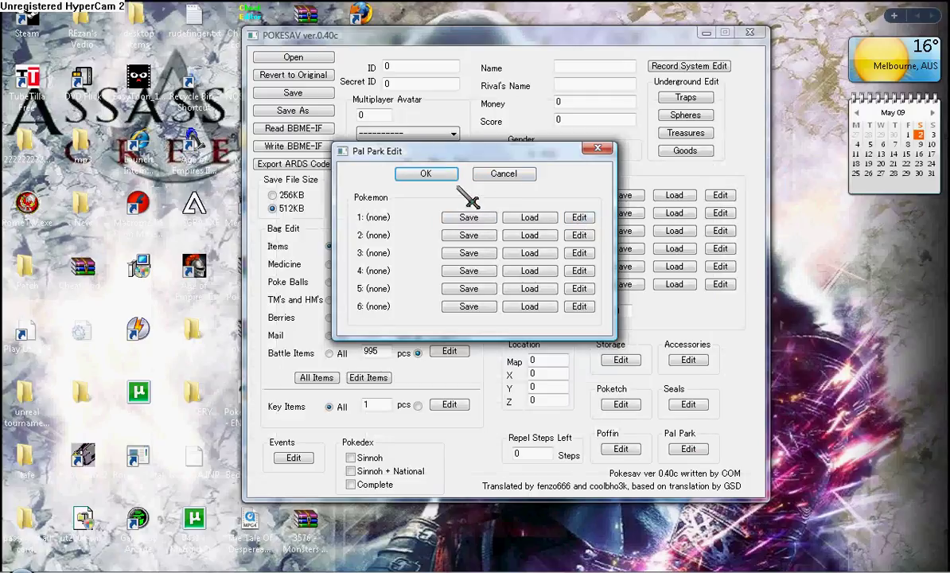
pyautogui.click(598, 149)
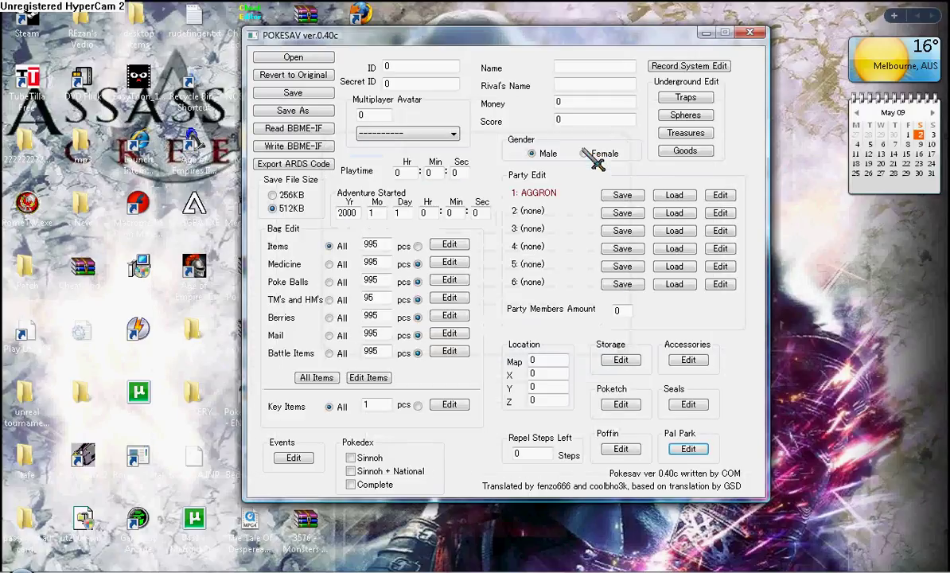
# Export the ARDS code for party Pokemon 1 as a Text File AR DS Code (*.txt) named agron
pyautogui.click(305, 165)
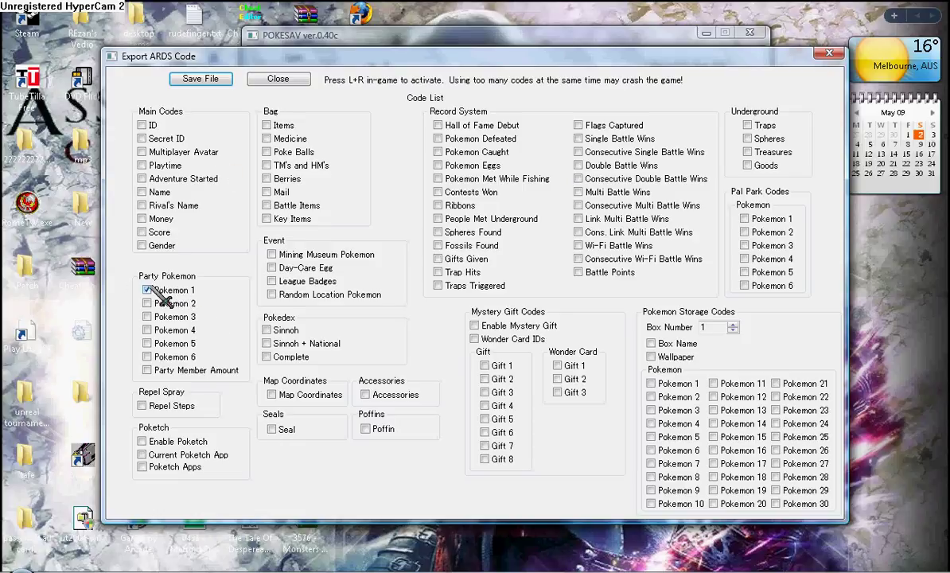
pyautogui.click(201, 80)
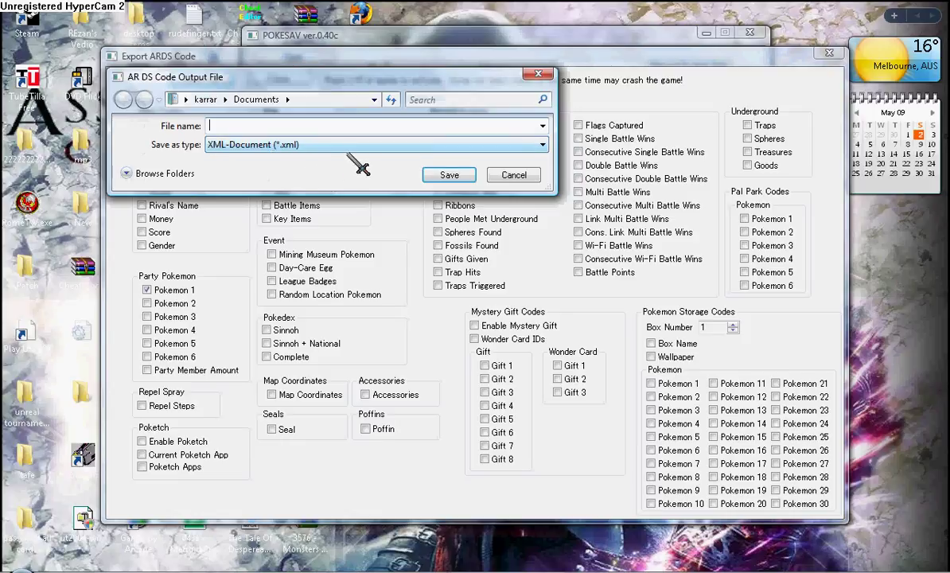
pyautogui.click(357, 145)
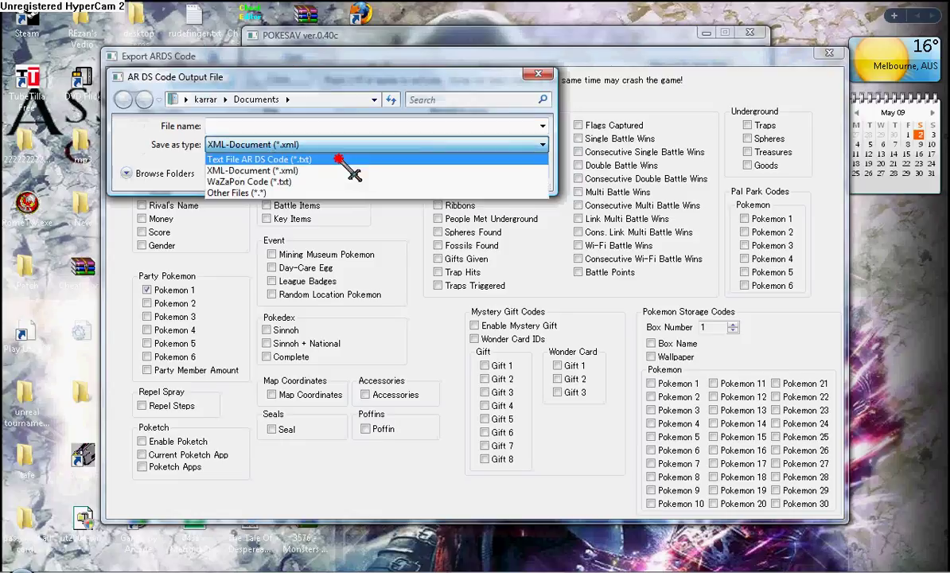
pyautogui.click(339, 159)
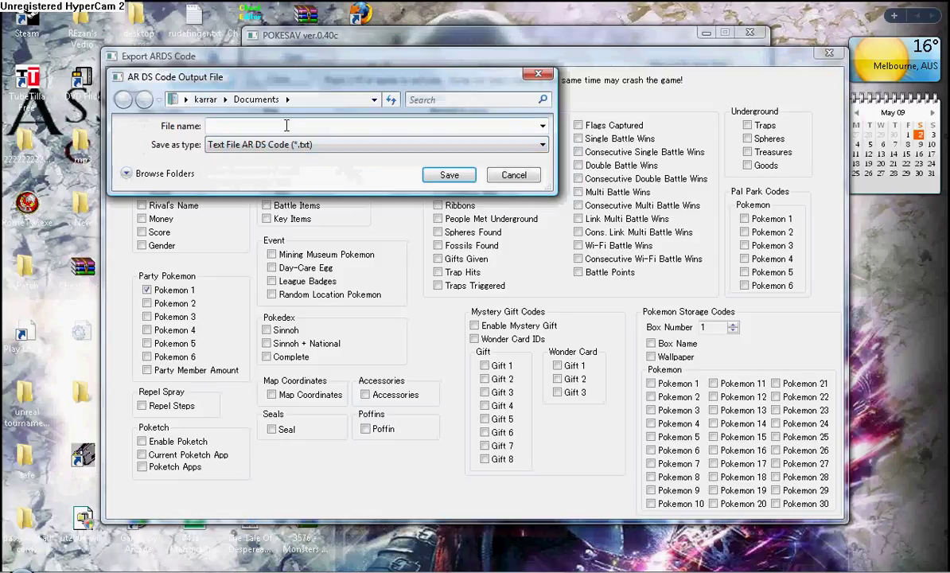
pyautogui.write('a')
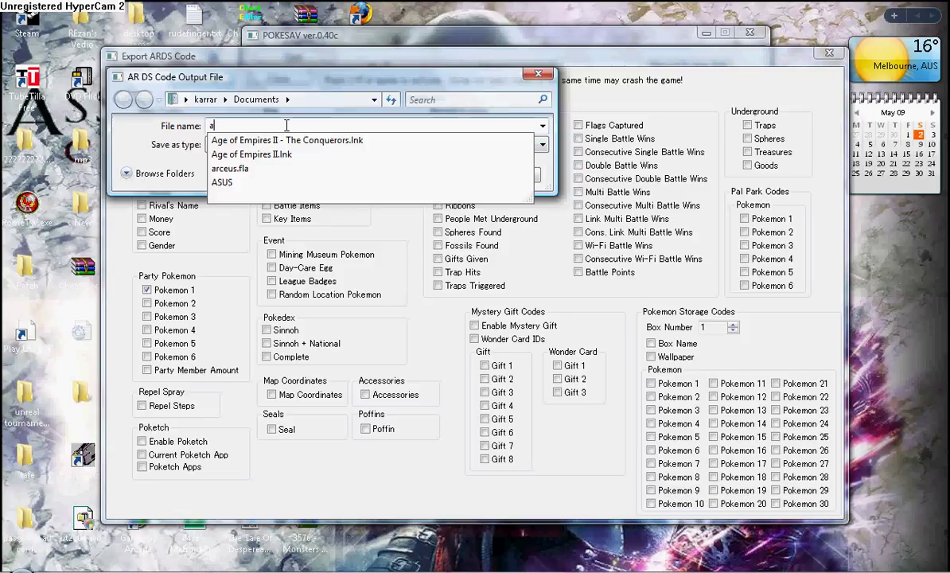
pyautogui.write('gron')
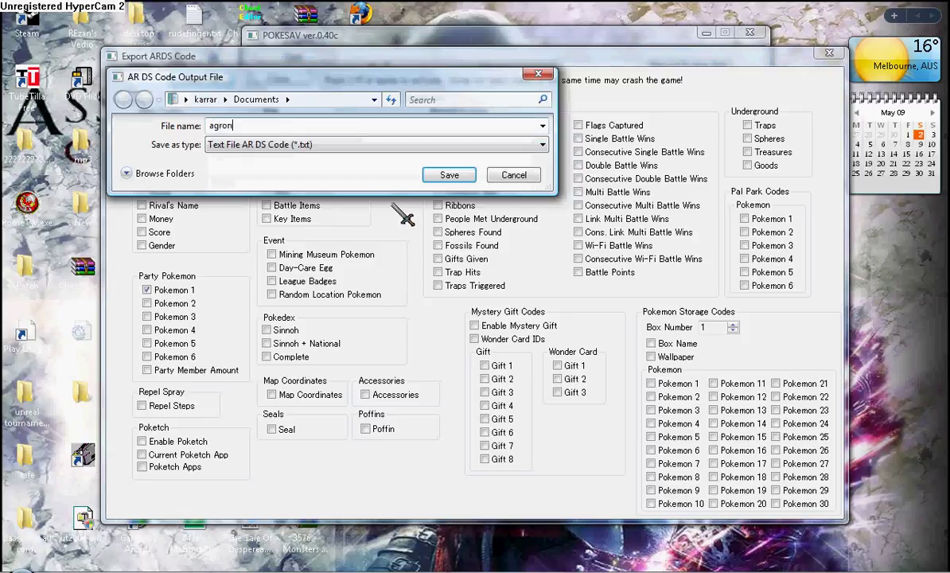
pyautogui.click(451, 175)
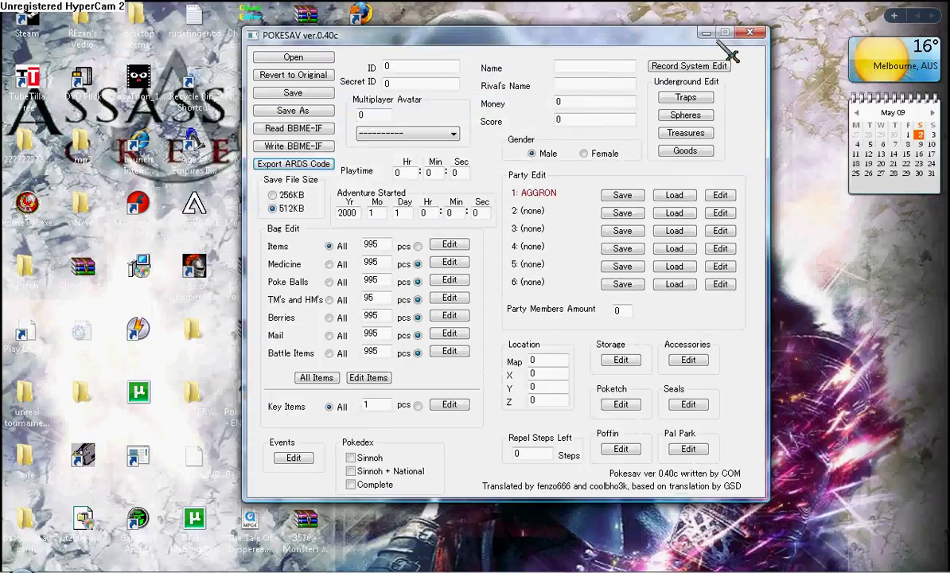
# Exit Pokesav and find the exported agron.txt on the computer to view its code, closing the file again
pyautogui.click(749, 32)
pyautogui.click(14, 572)
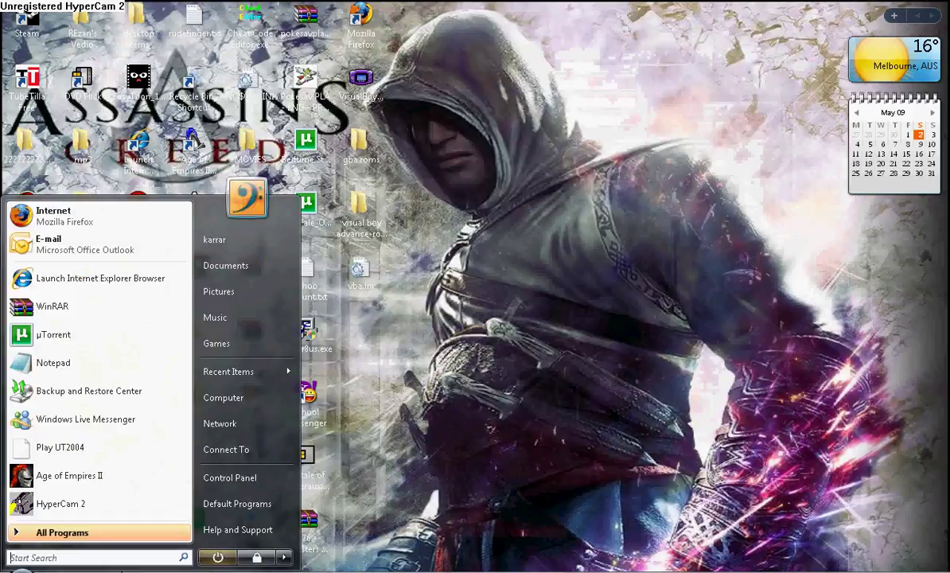
pyautogui.write('agron')
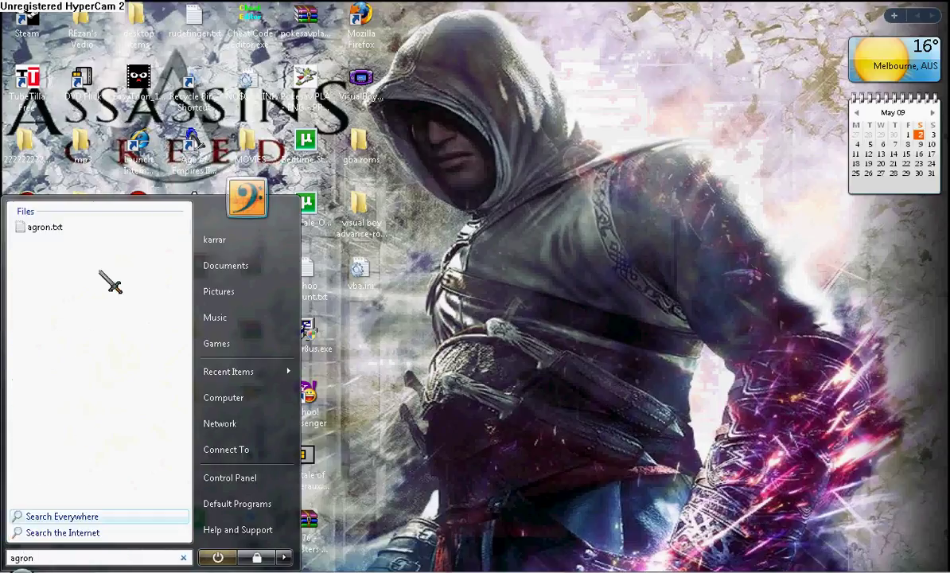
pyautogui.click(48, 228)
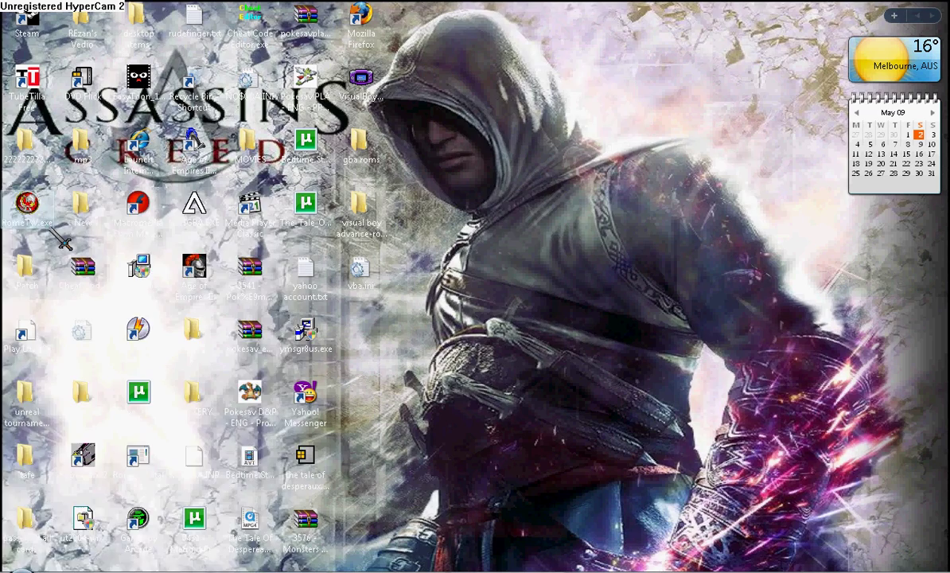
pyautogui.moveTo(132, 48); pyautogui.dragTo(782, 47)
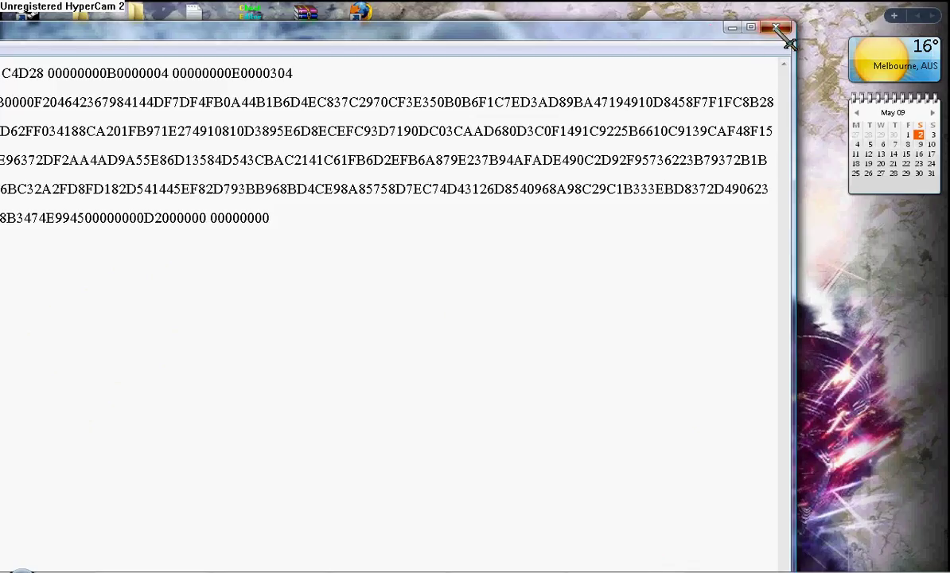
pyautogui.click(776, 27)
# Search the computer for agron again and open agron.txt with Notepad
pyautogui.press('super')
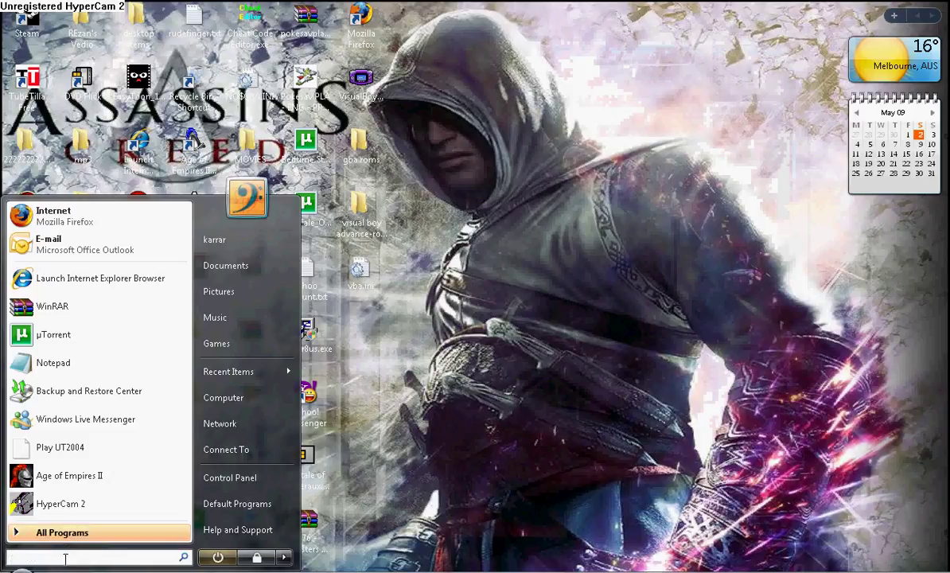
pyautogui.write('agron')
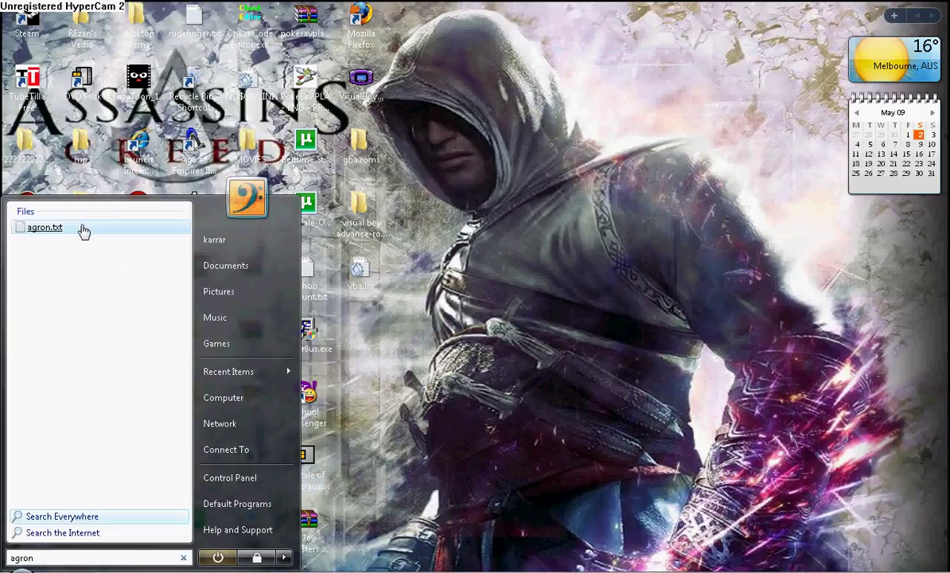
pyautogui.click(78, 228)
pyautogui.rightClick(76, 227)
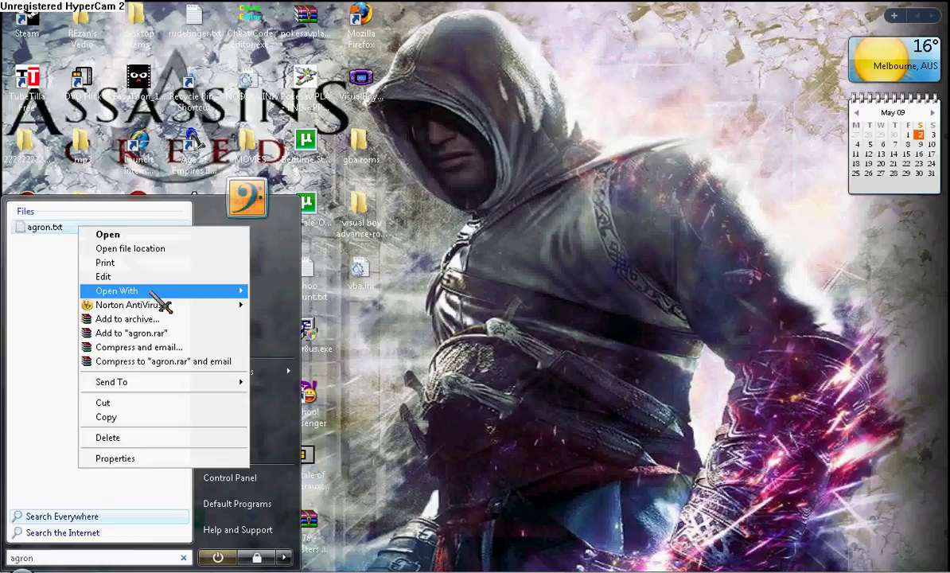
pyautogui.moveTo(186, 303)
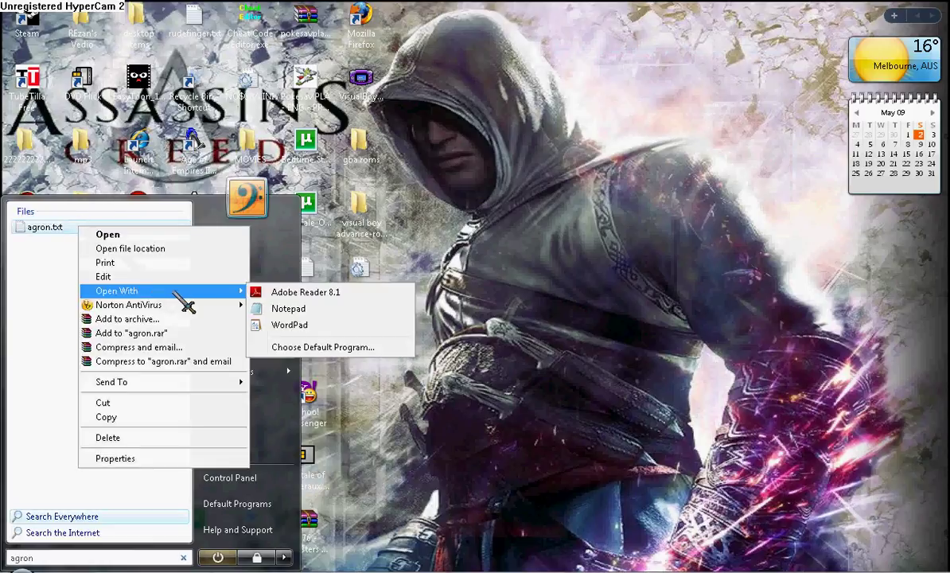
pyautogui.click(296, 309)
# Select the entire exported code in agron.txt and close the Notepad window
pyautogui.moveTo(213, 33); pyautogui.dragTo(409, 111)
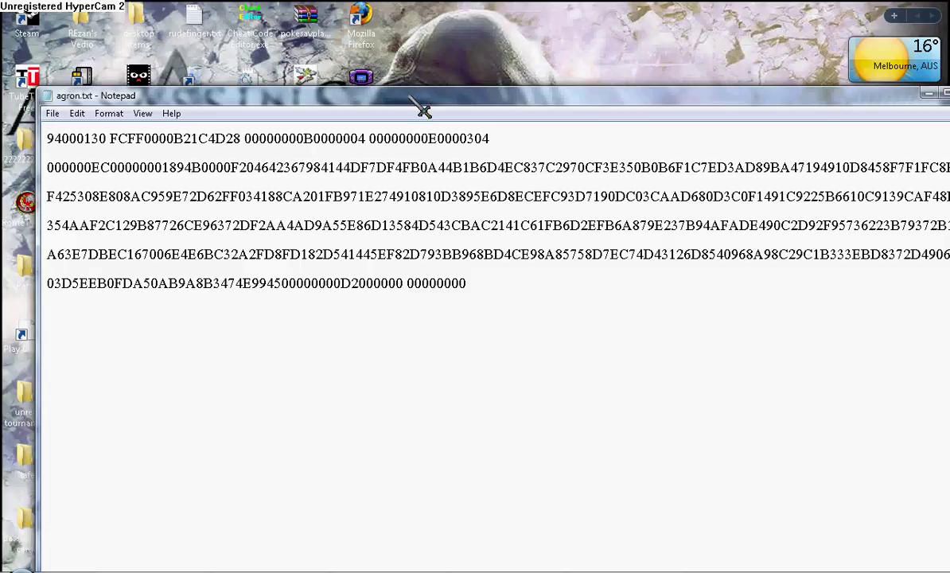
pyautogui.moveTo(424, 101); pyautogui.dragTo(424, 79)
pyautogui.moveTo(542, 264); pyautogui.dragTo(42, 94)
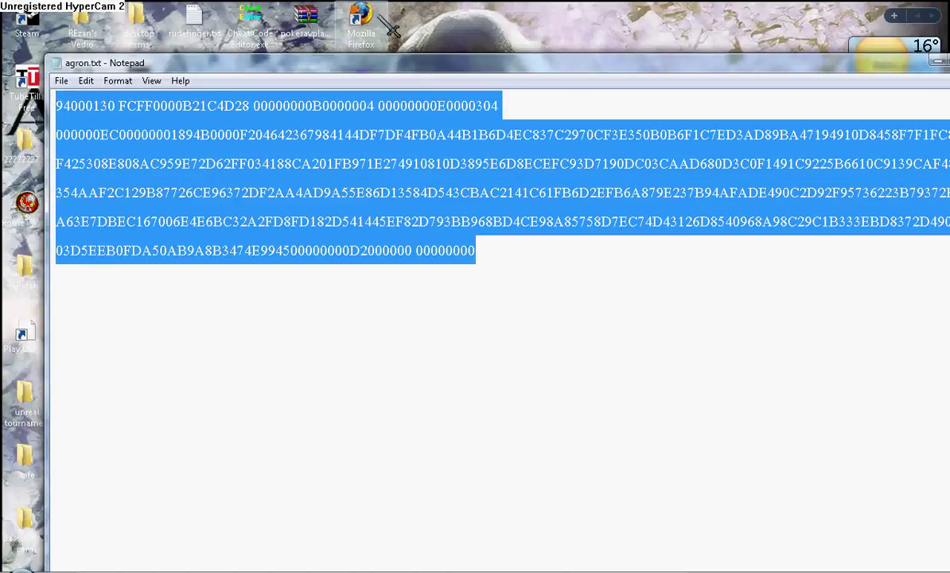
pyautogui.moveTo(373, 64); pyautogui.dragTo(297, 68)
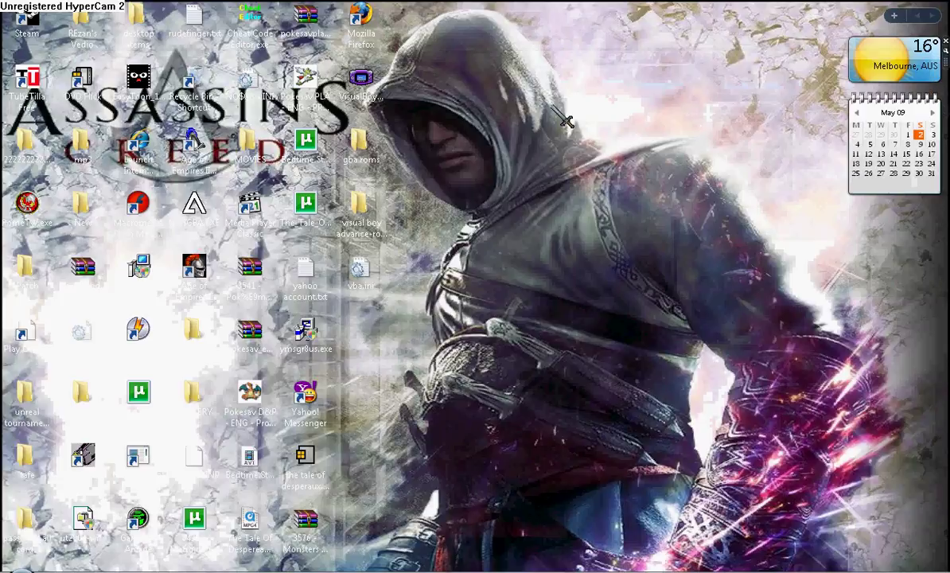
pyautogui.click(862, 64)
pyautogui.moveTo(527, 148); pyautogui.dragTo(604, 139)
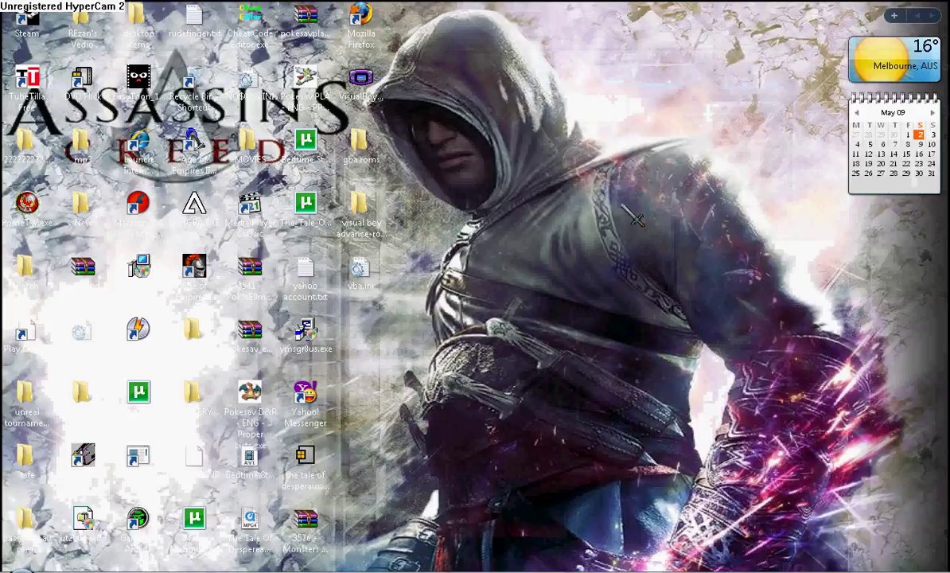